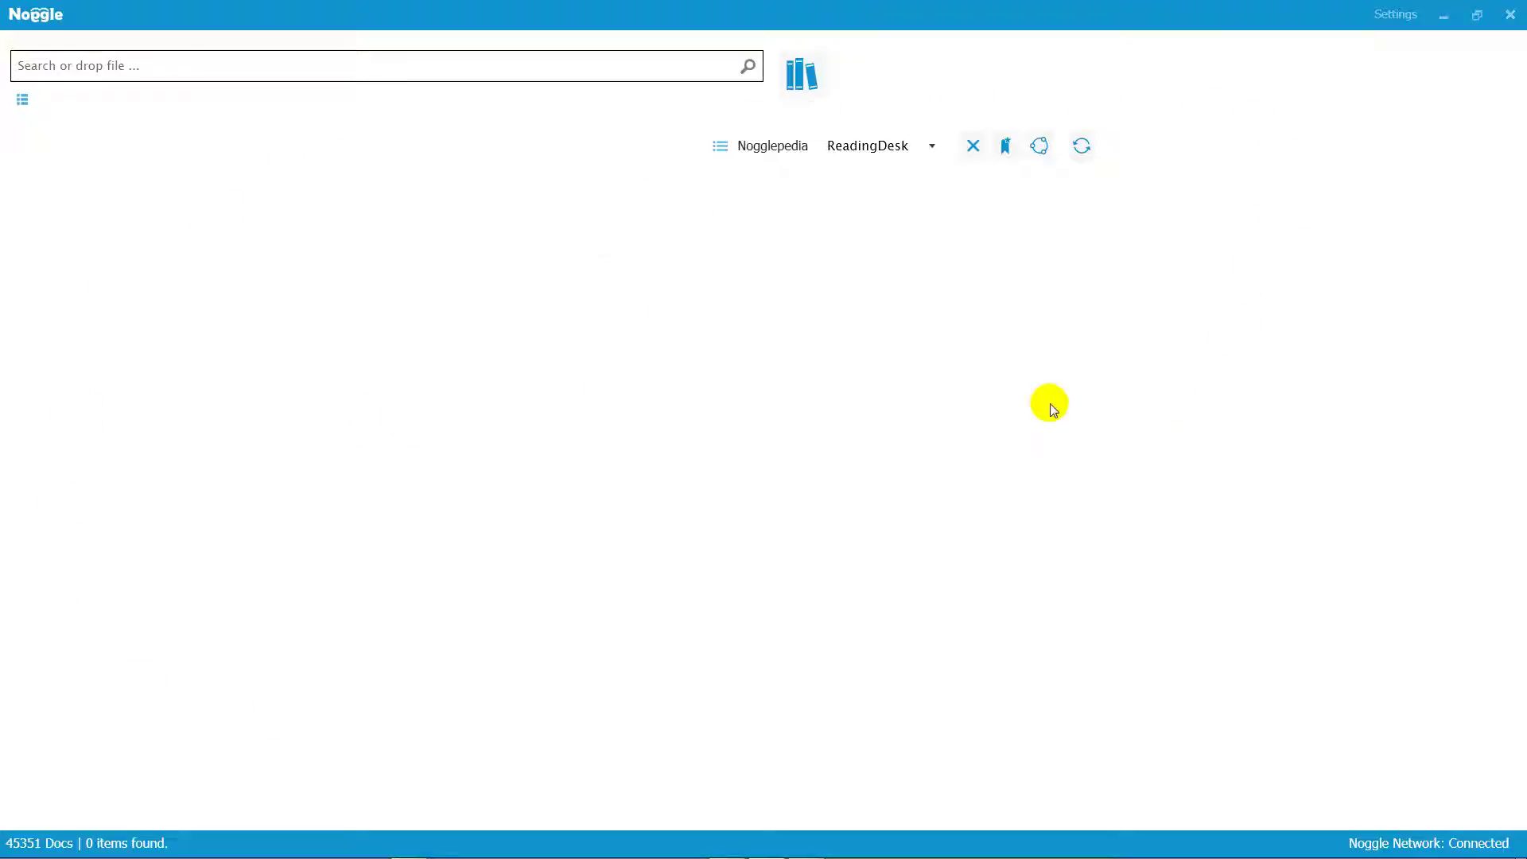
Search Noggle for 'Service Management', returning 1321 results with 179 duplicates removed.
mouse_move(866, 157)
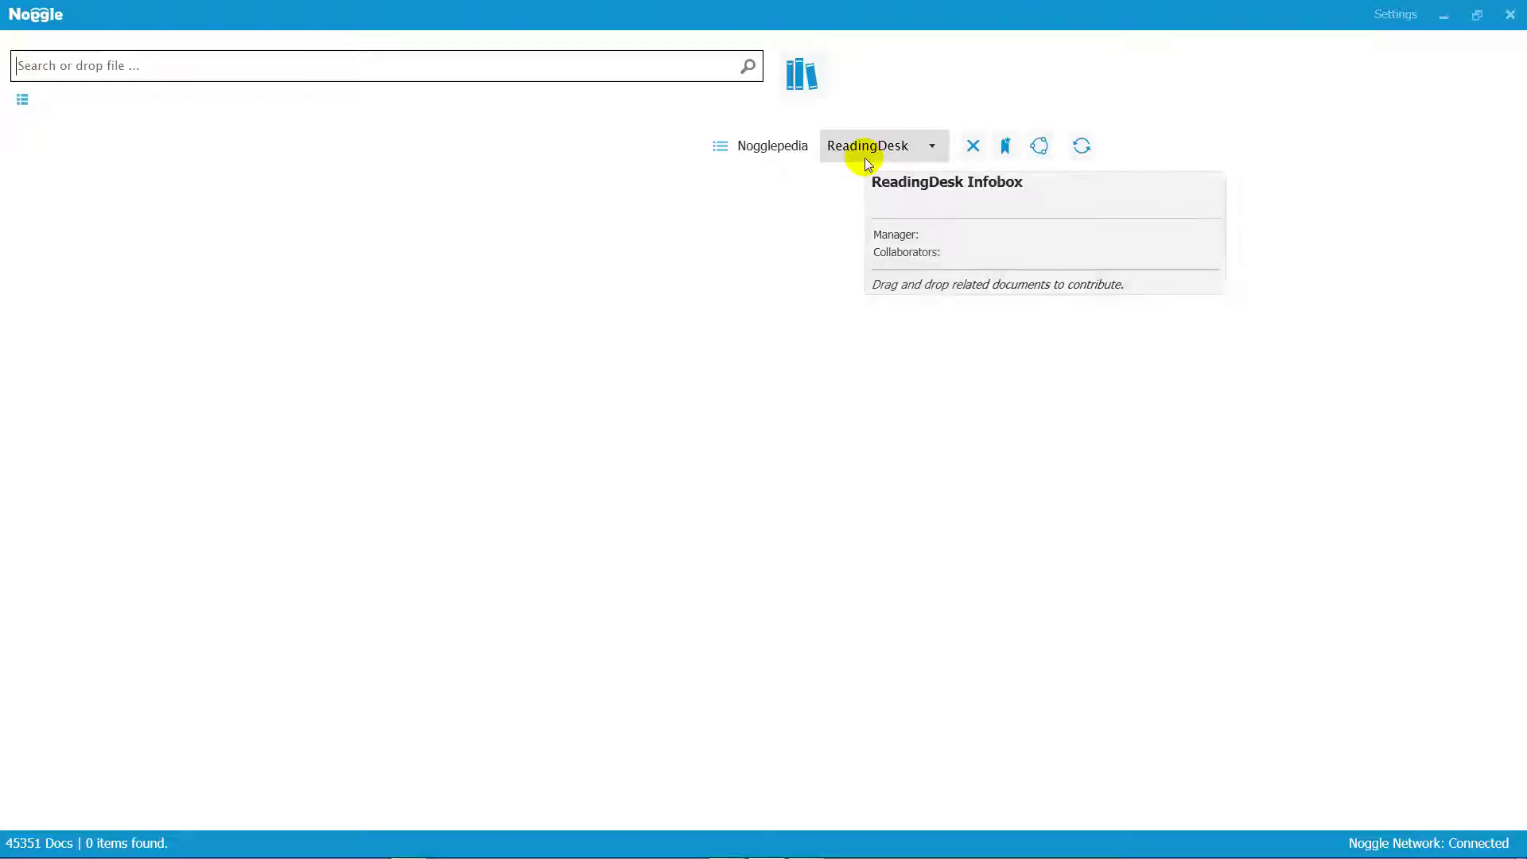
click(233, 67)
text(Ser)
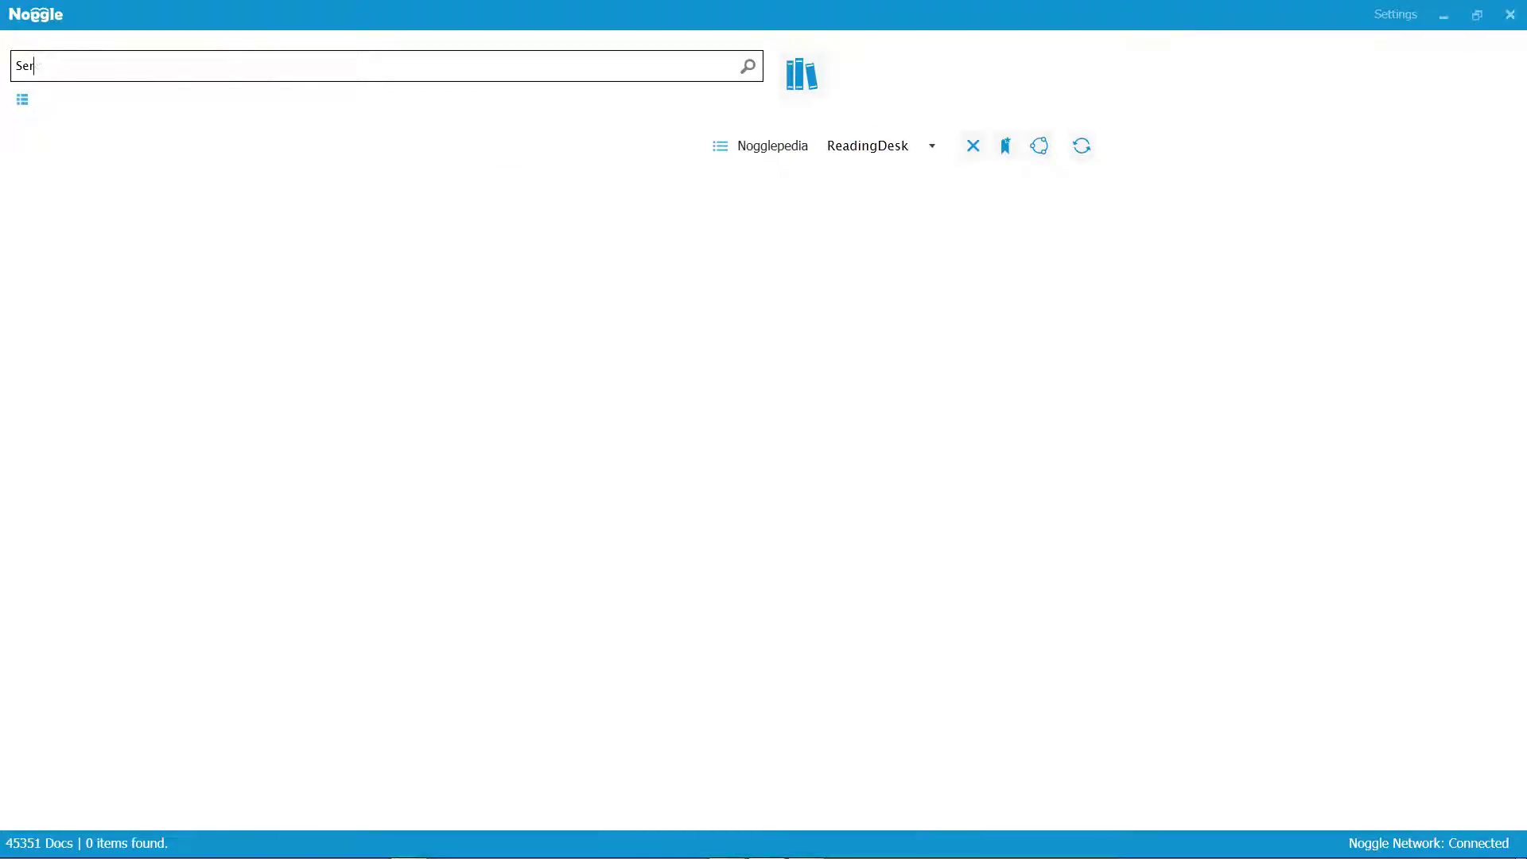
text(vice Management)
key(Return)
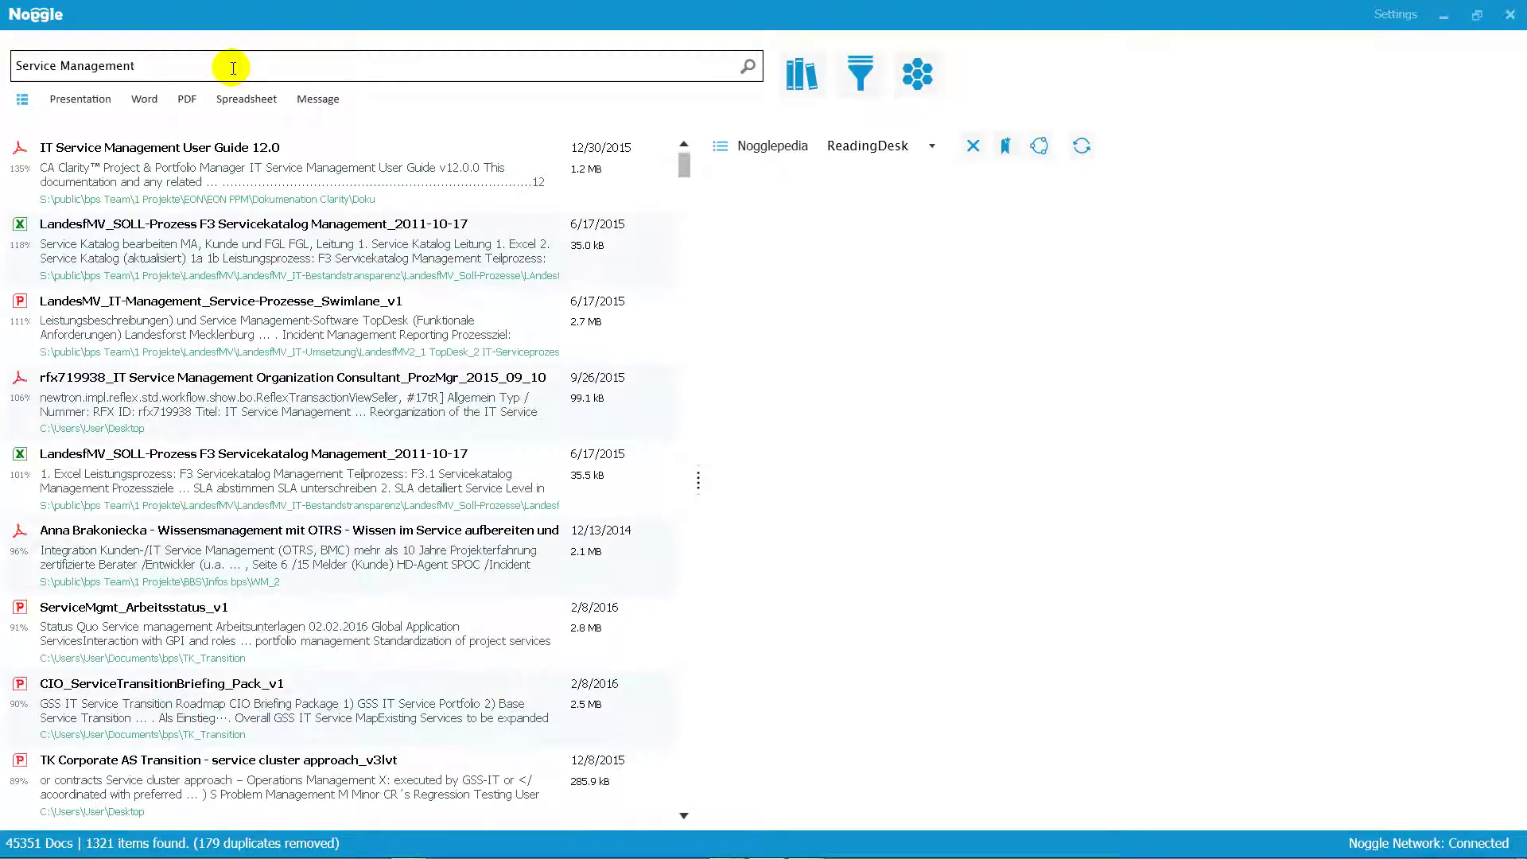
mouse_move(236, 198)
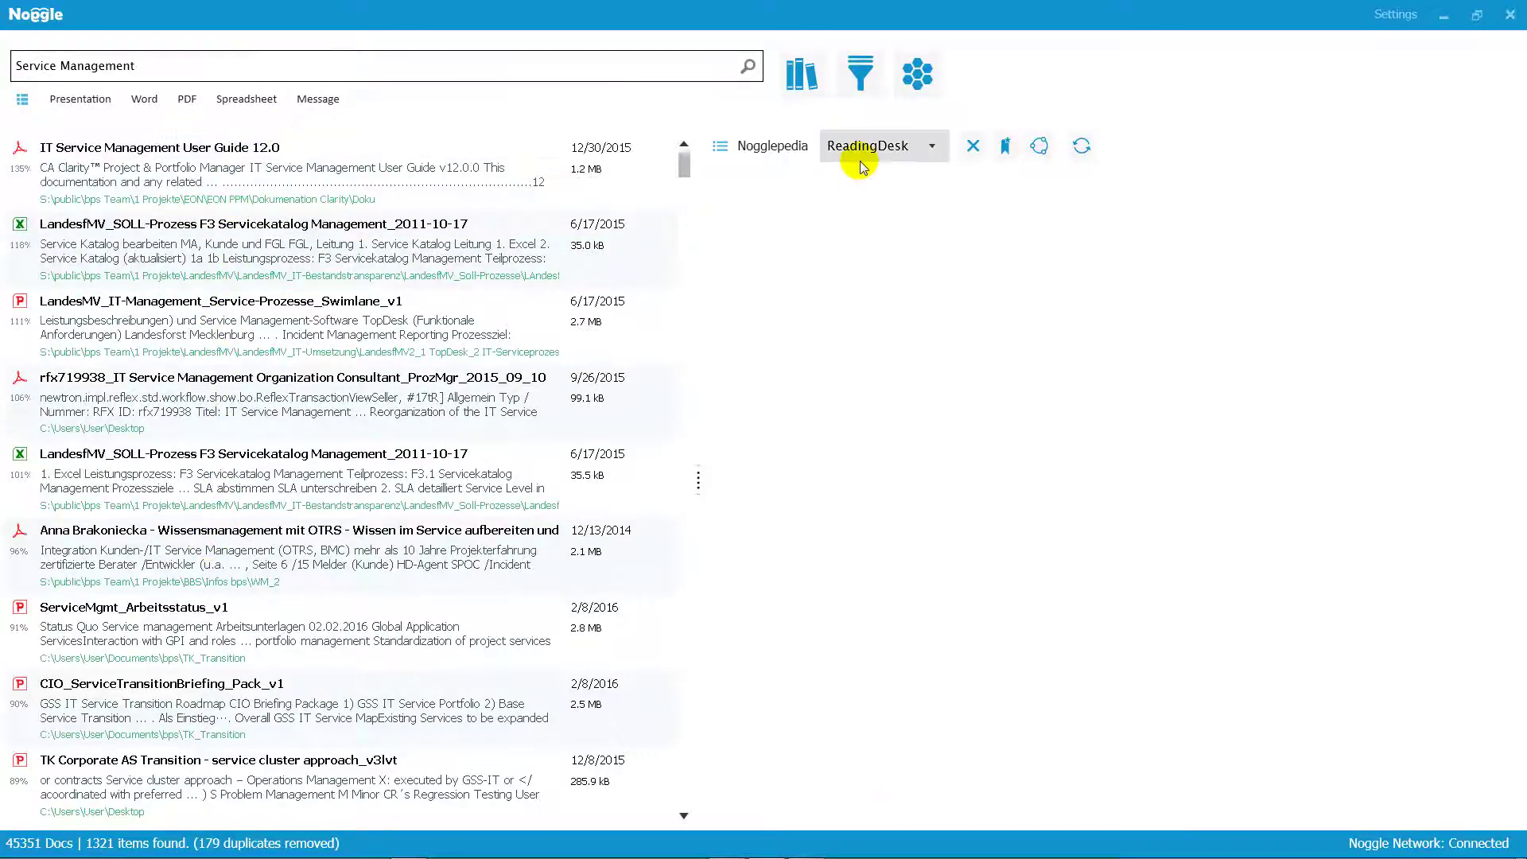
mouse_move(836, 154)
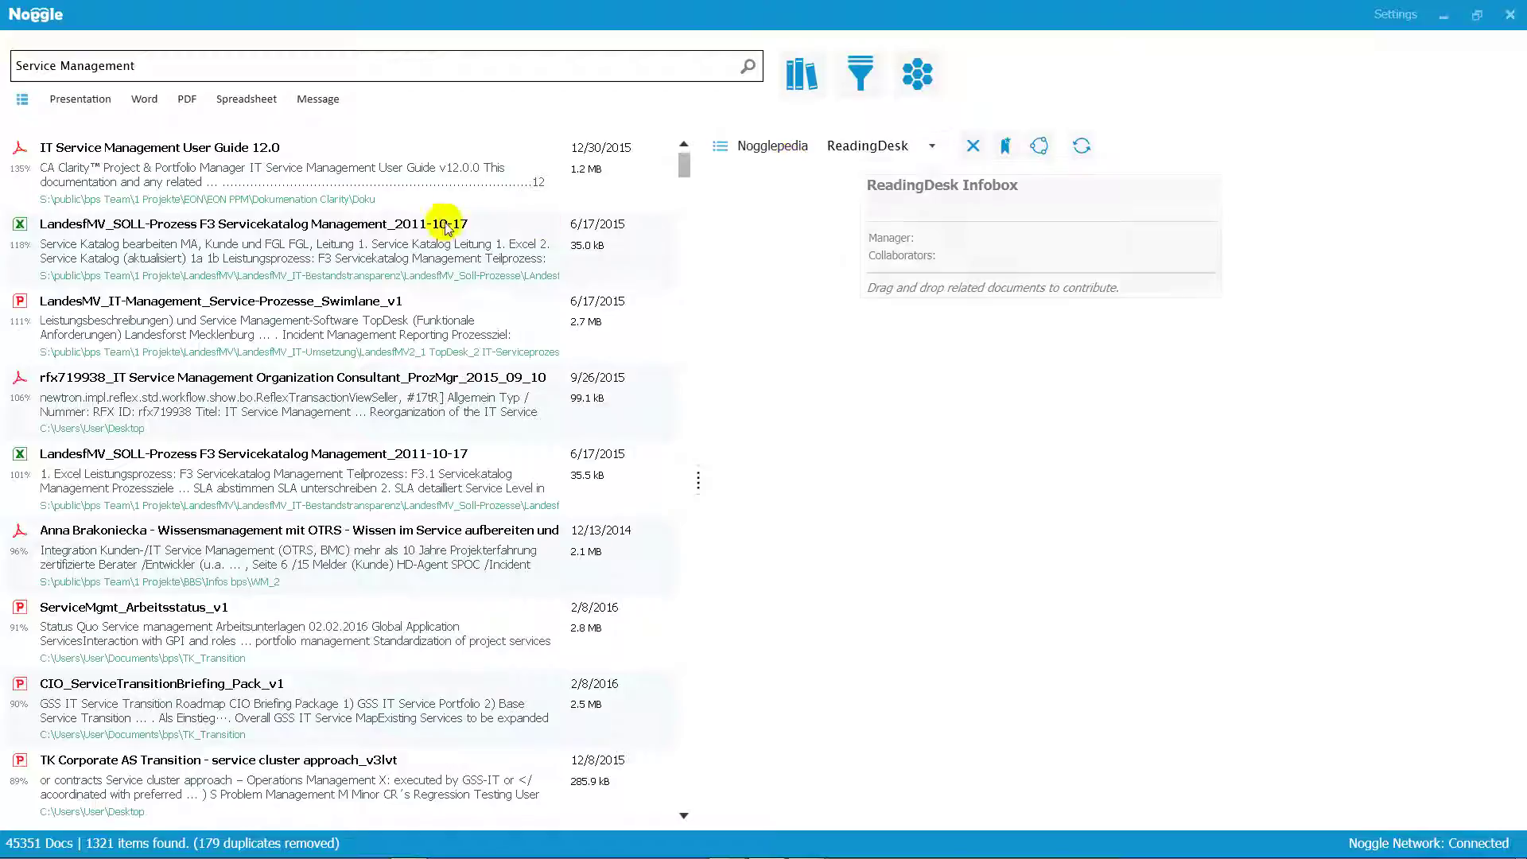
Add IT Service Management User Guide 12.0, the CIO briefing pack and IT-Management – Wikipedia to the ReadingDesk.
mouse_move(185, 155)
drag(185, 153, 831, 229)
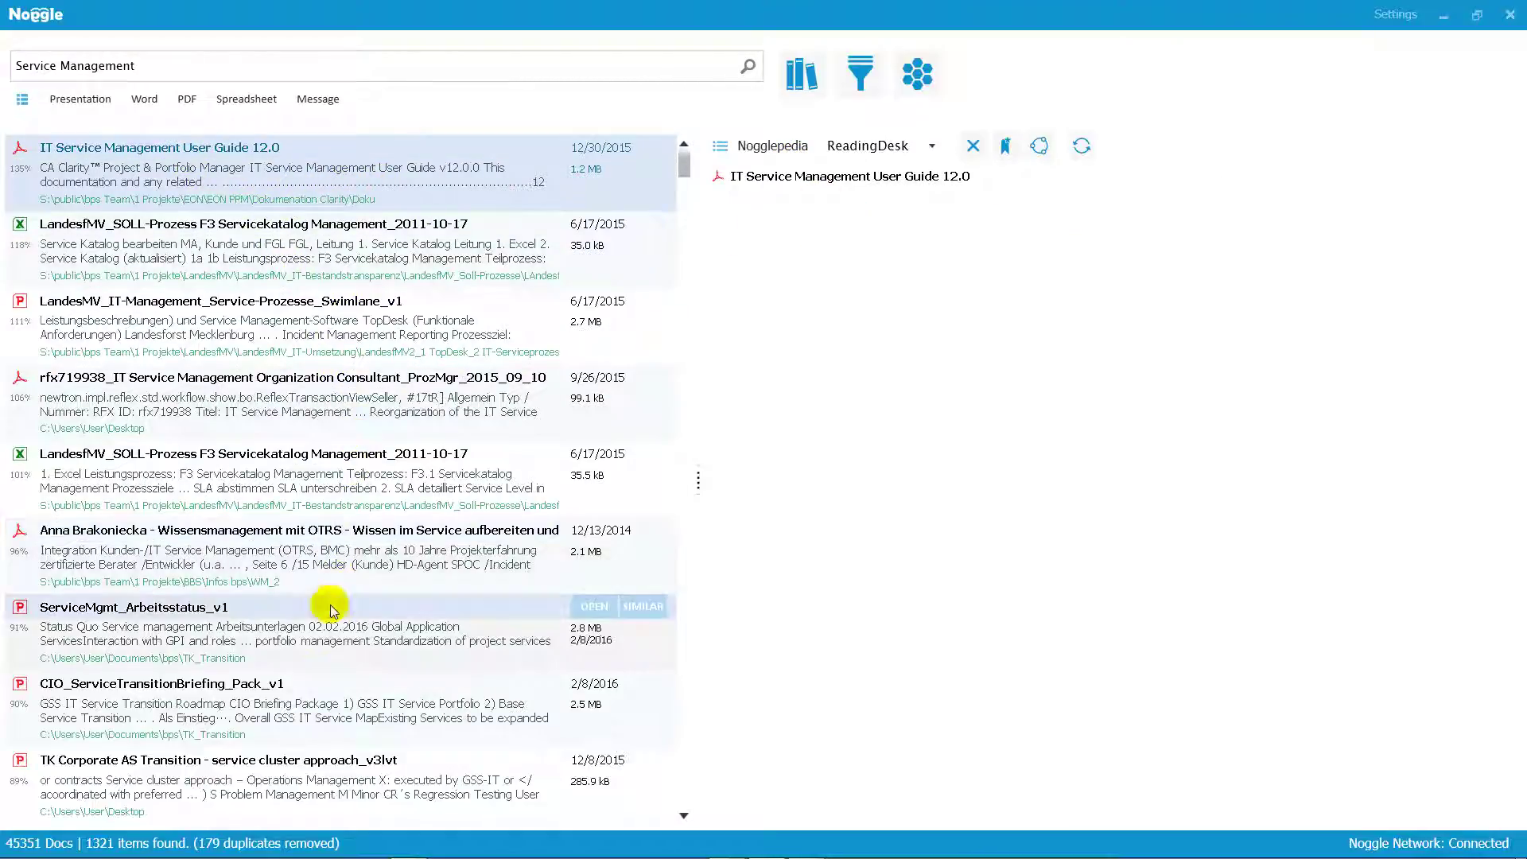
drag(251, 683, 946, 280)
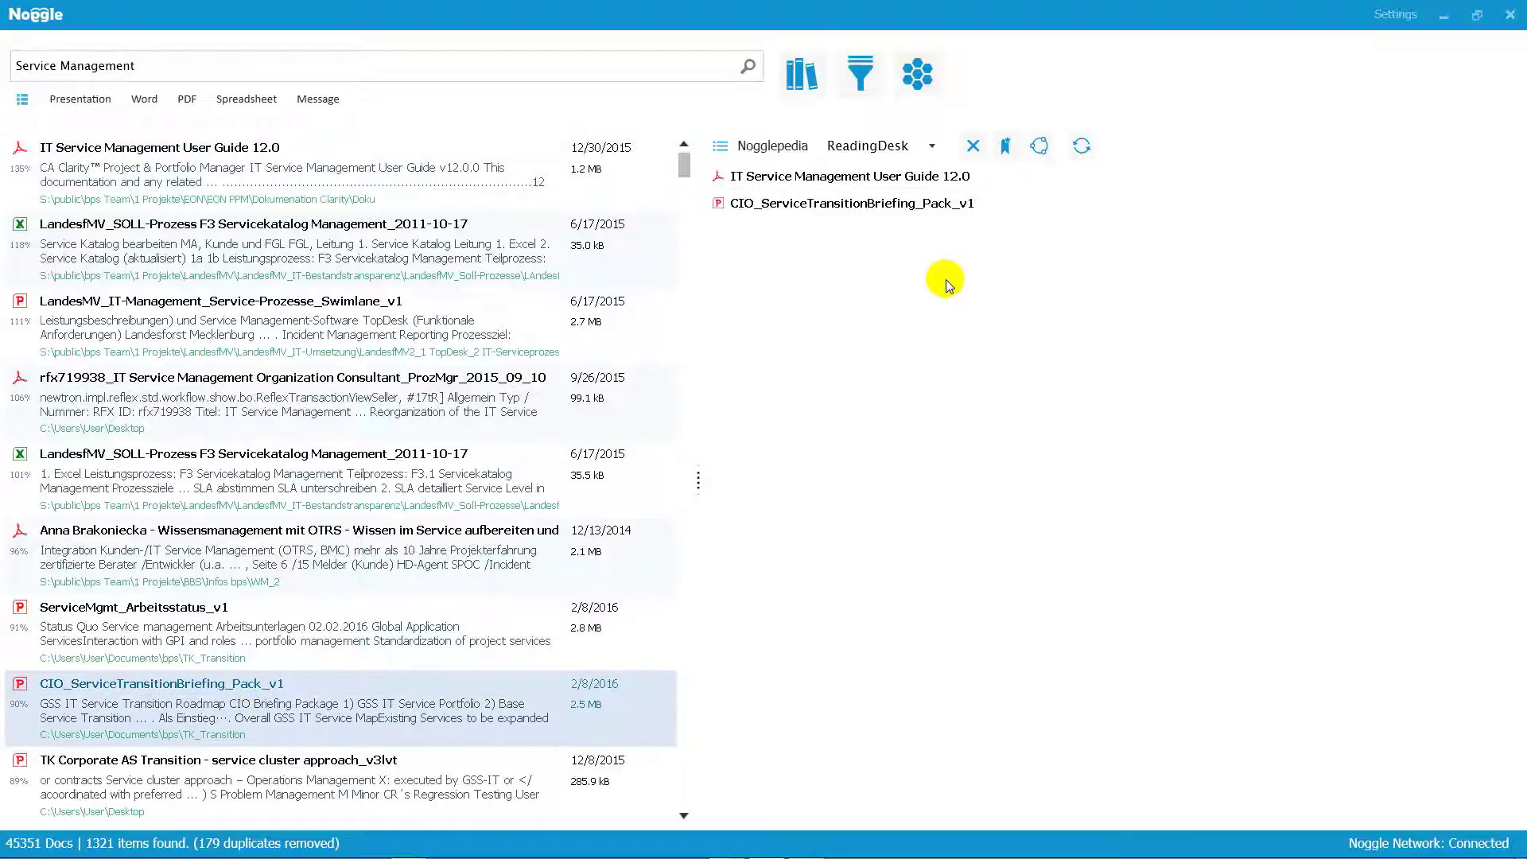
click(187, 101)
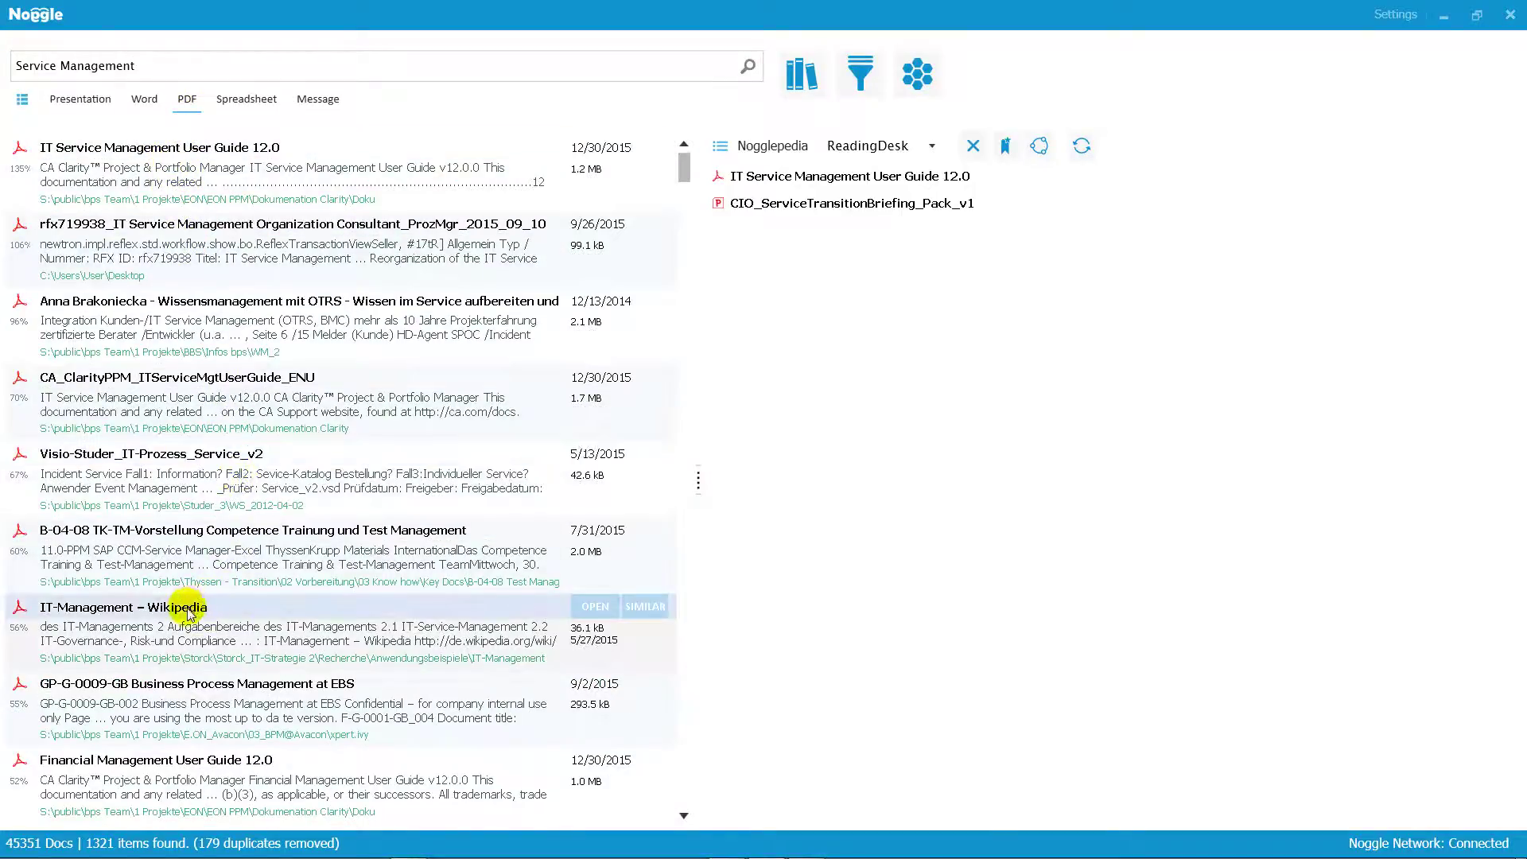
drag(190, 617, 792, 284)
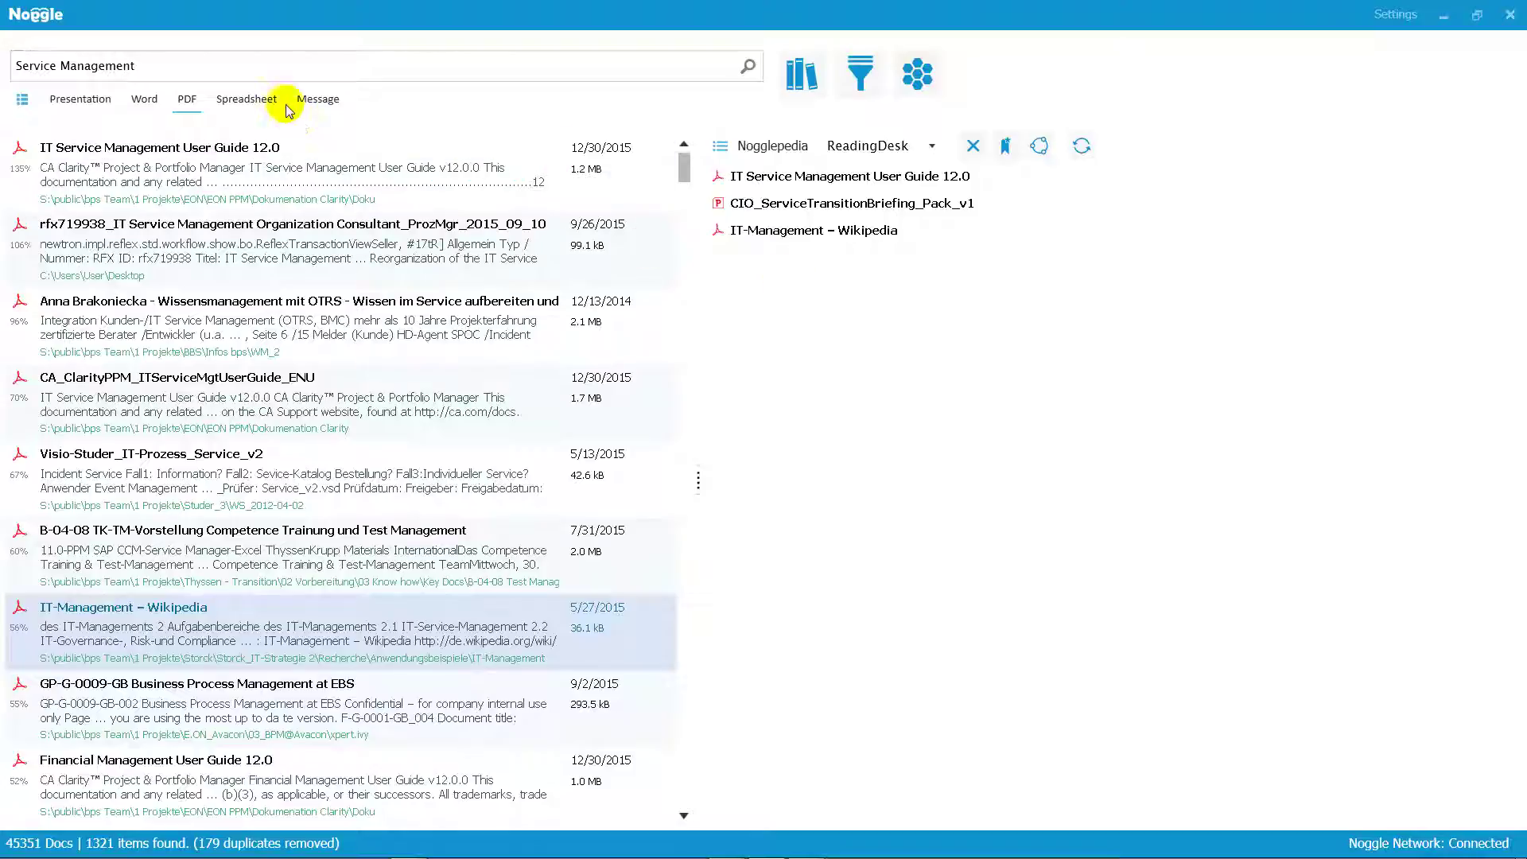
click(262, 62)
drag(262, 62, 17, 67)
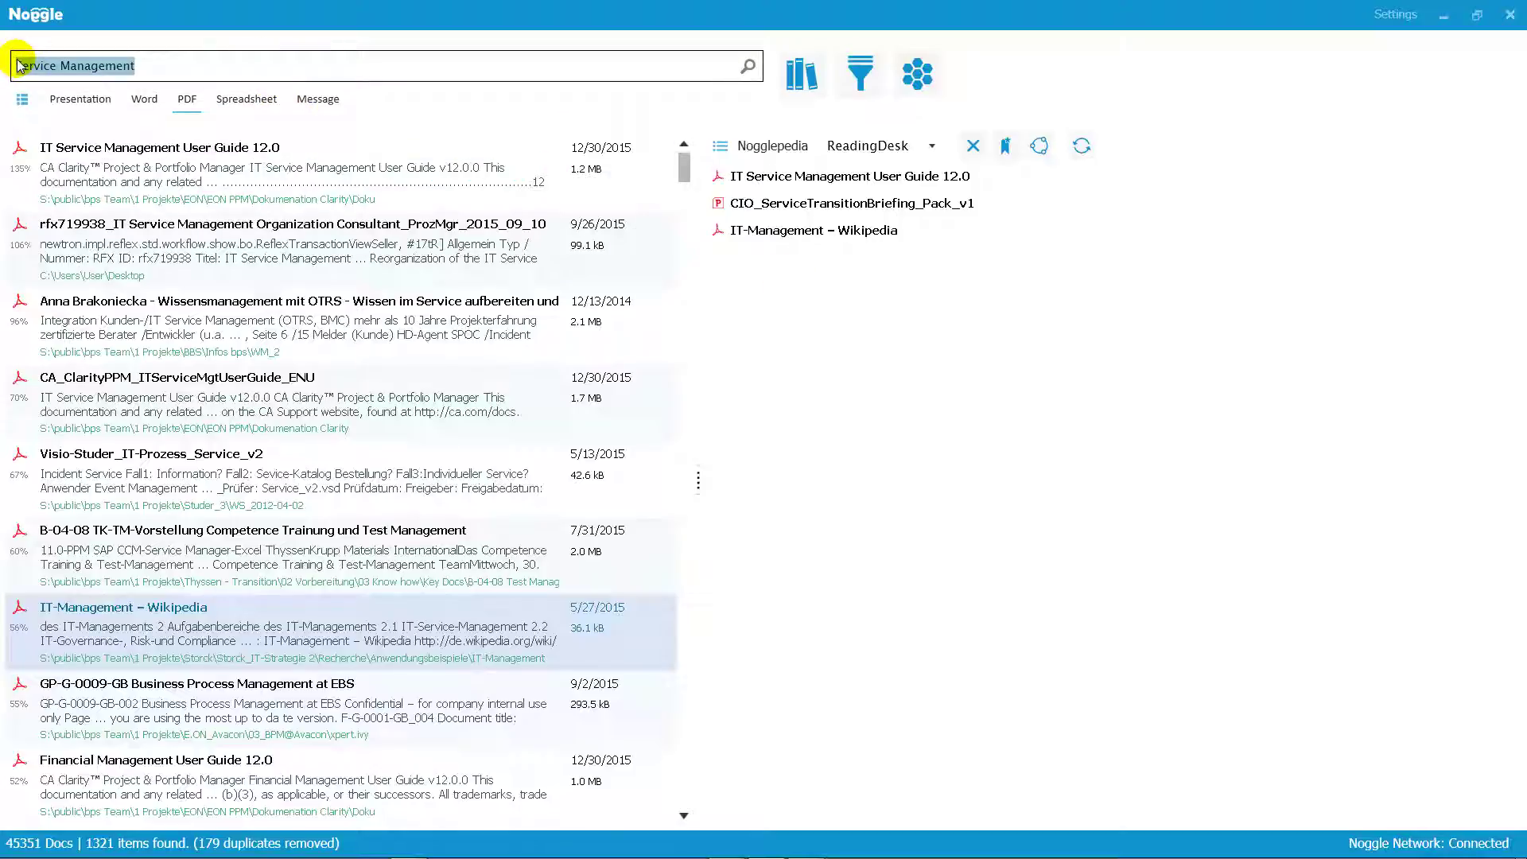
Search for 'ITIL service management' and add Short intro ITIL_MappingProcesses to the ReadingDesk.
key(BackSpace)
text(ITIL )
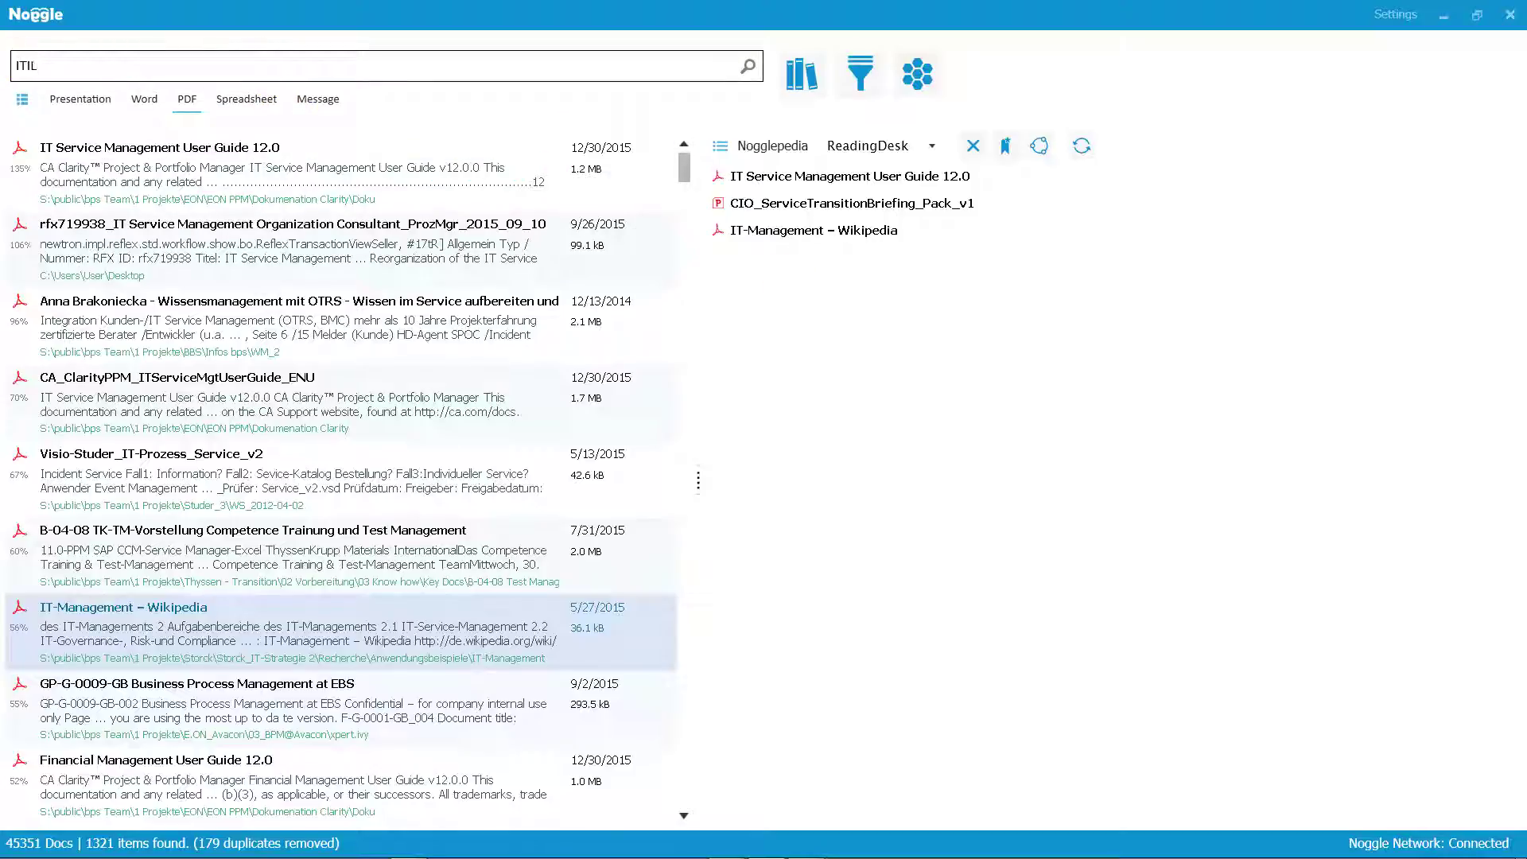
text(service management)
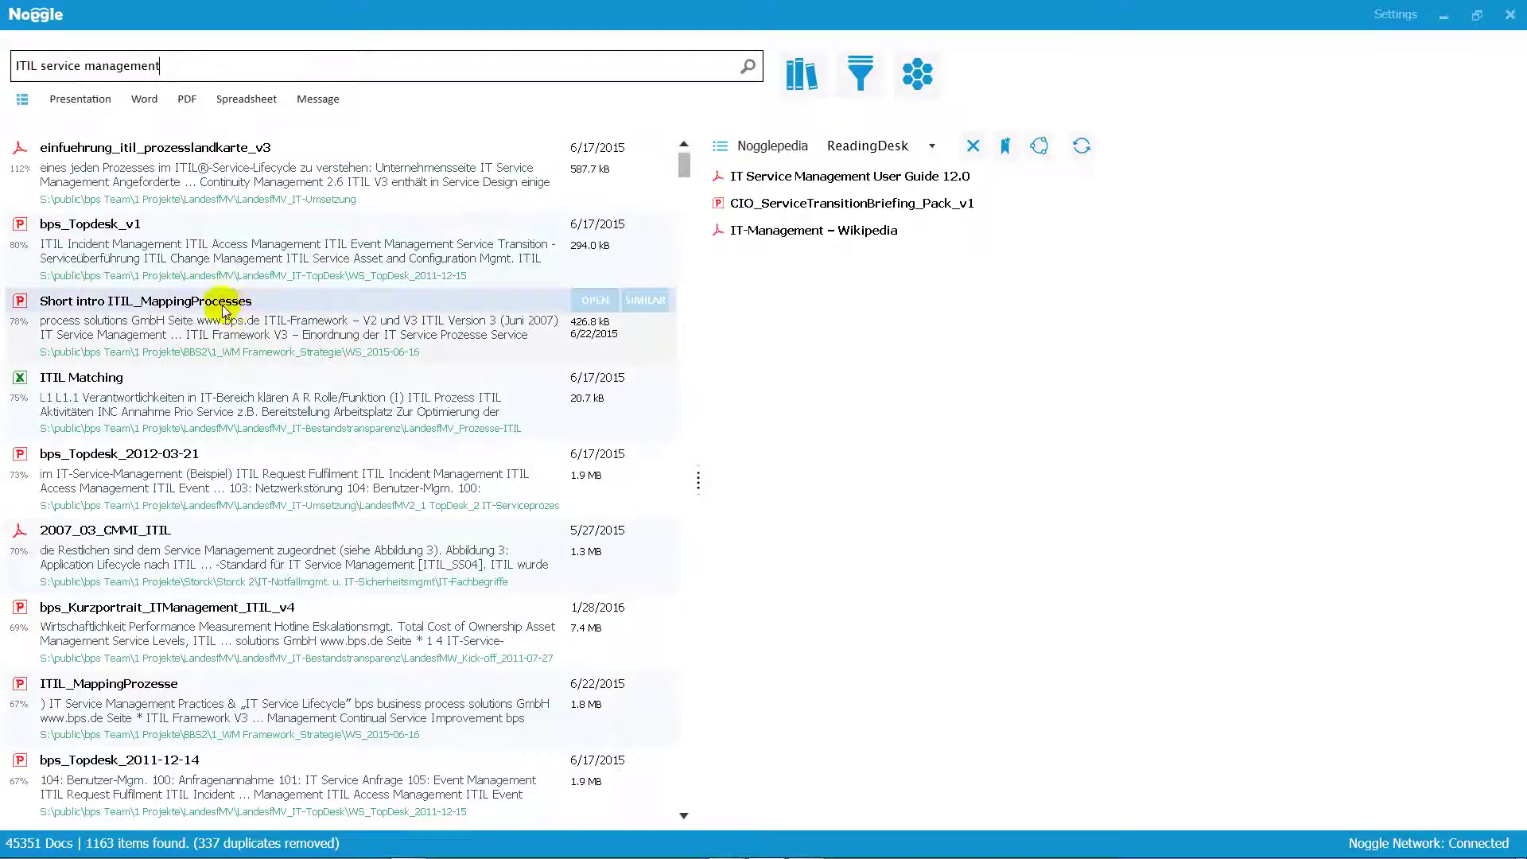
click(177, 311)
drag(177, 310, 762, 298)
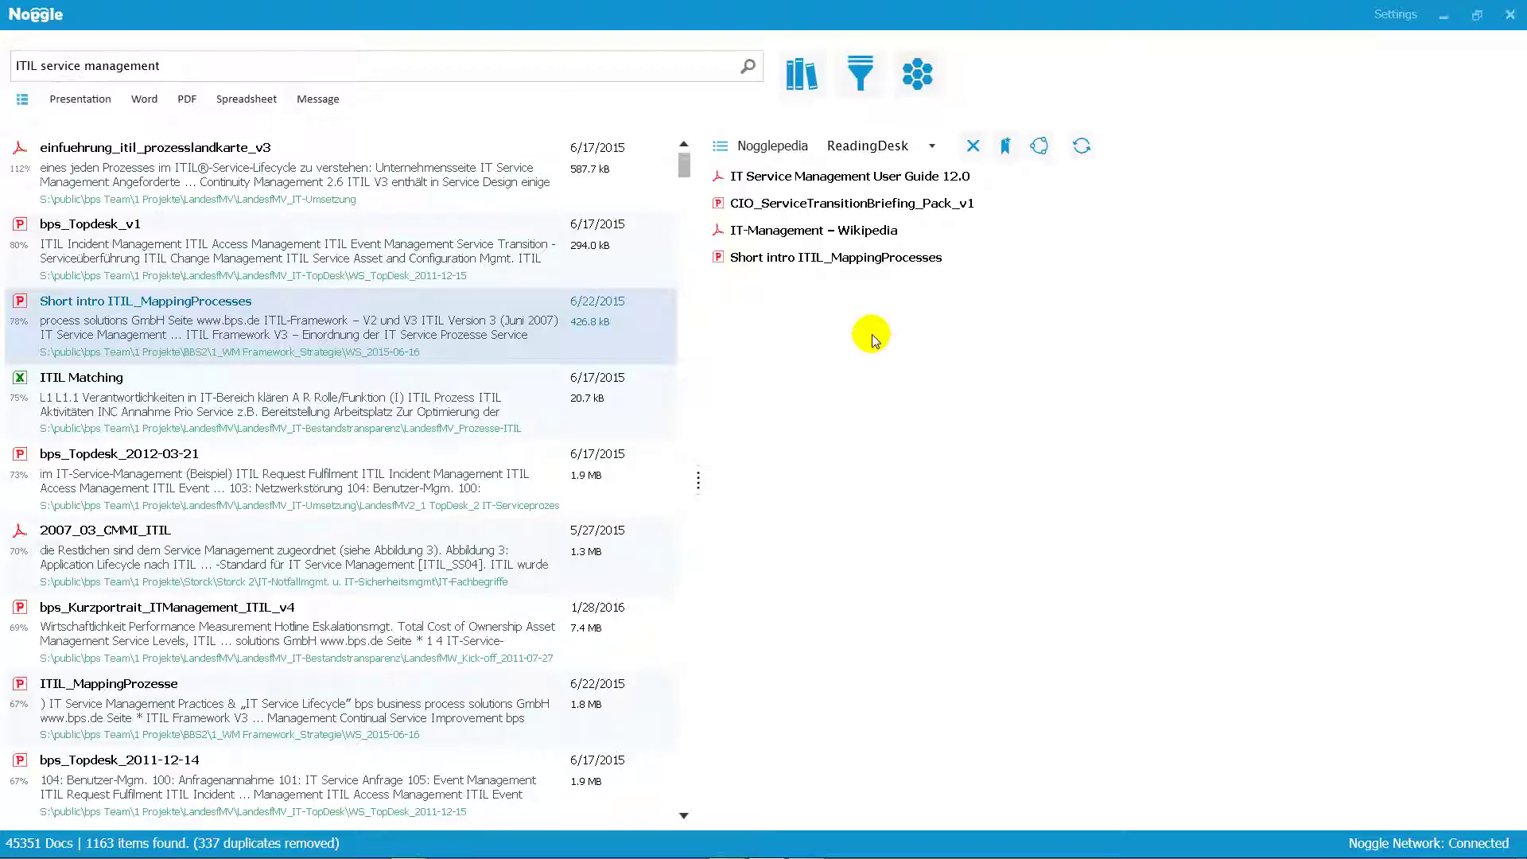
drag(184, 66, 17, 69)
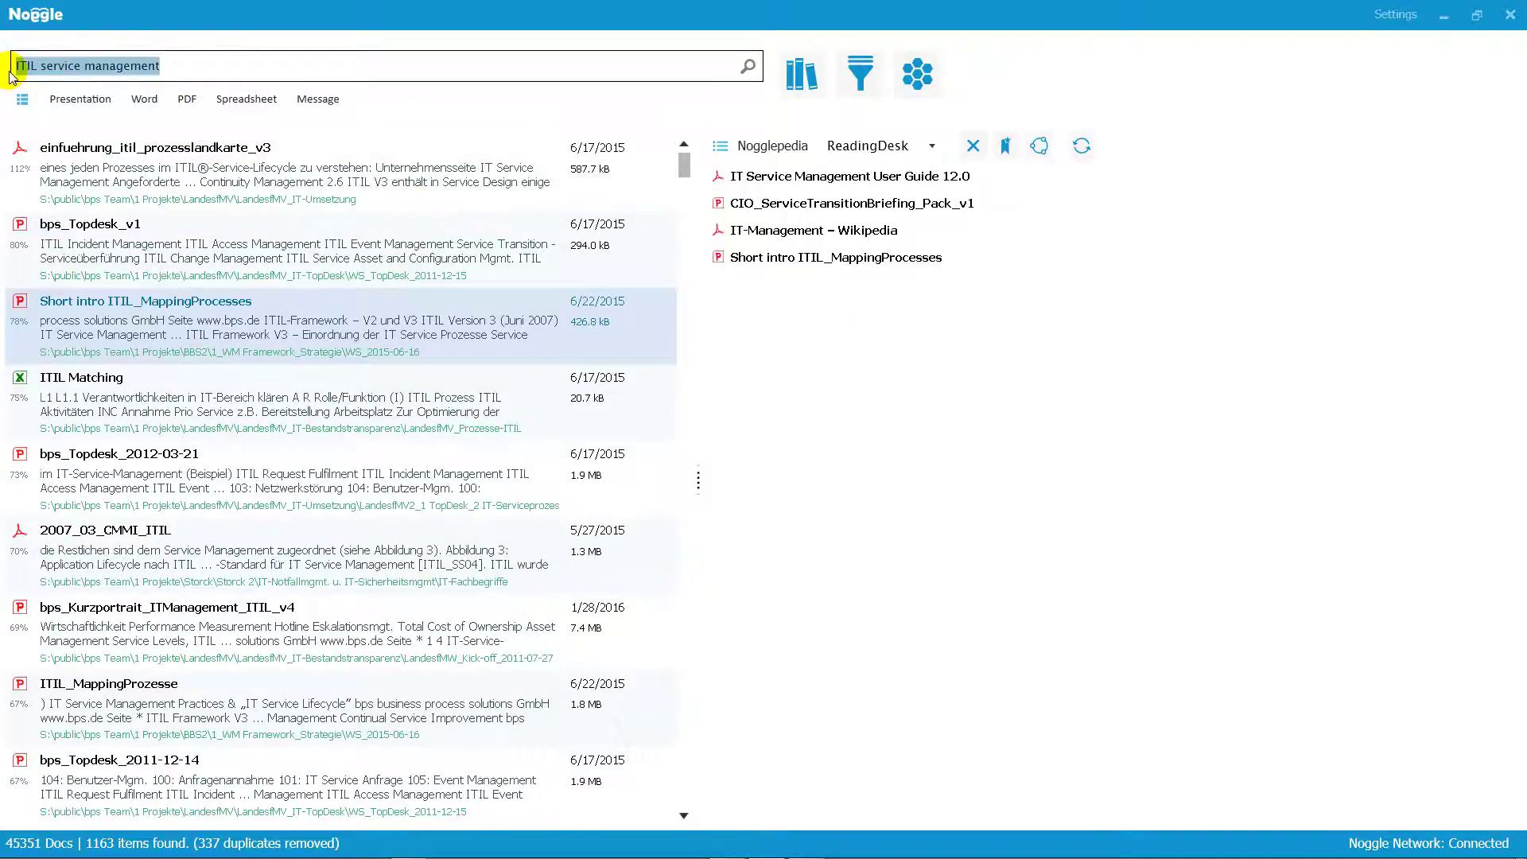
Submit an empty search and dismiss the empty-request warning.
key(BackSpace)
key(Return)
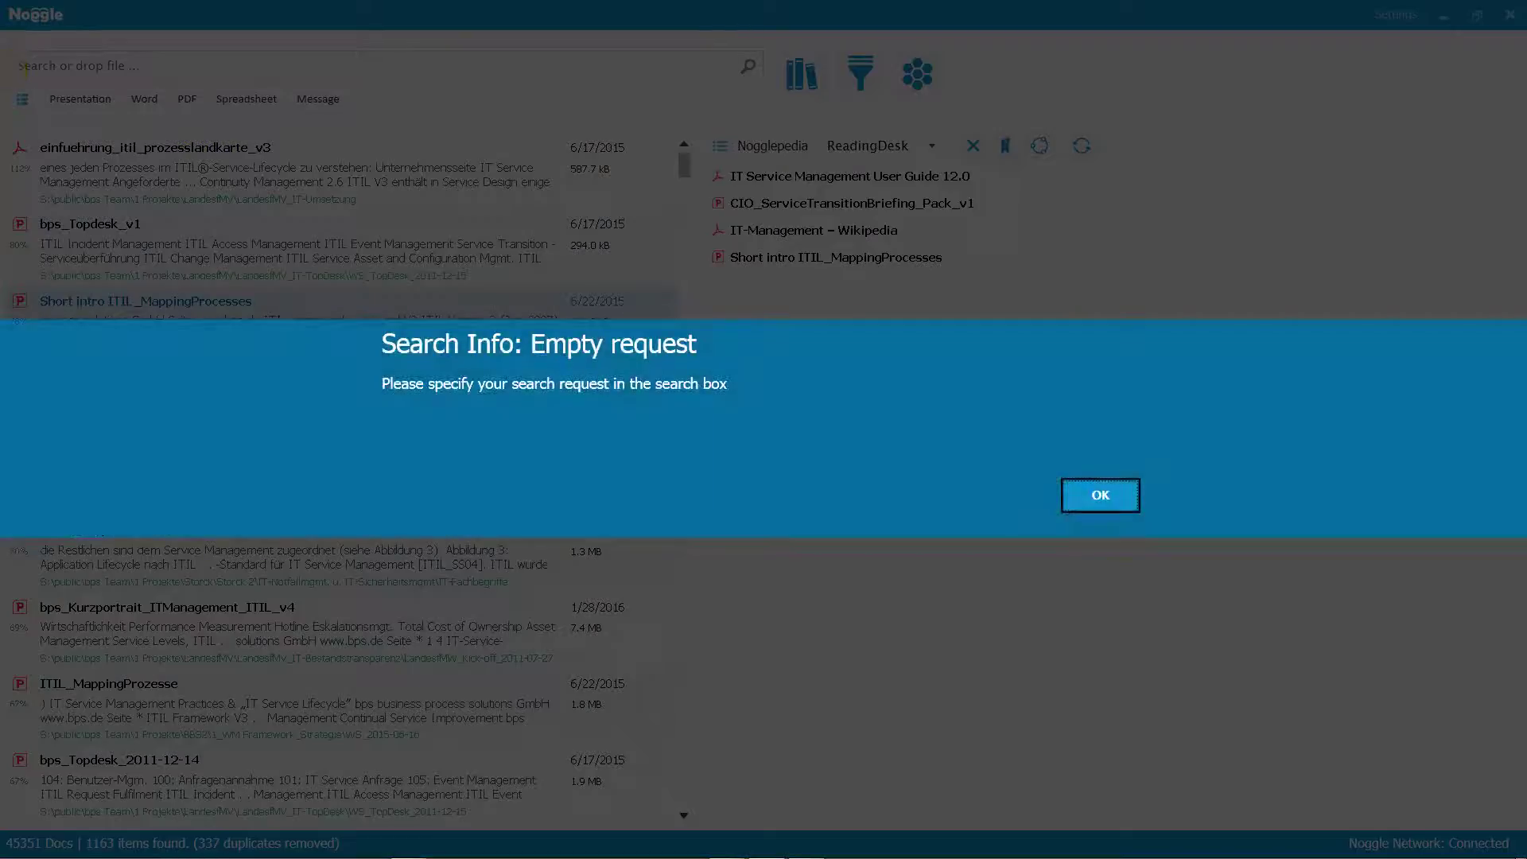
click(1101, 495)
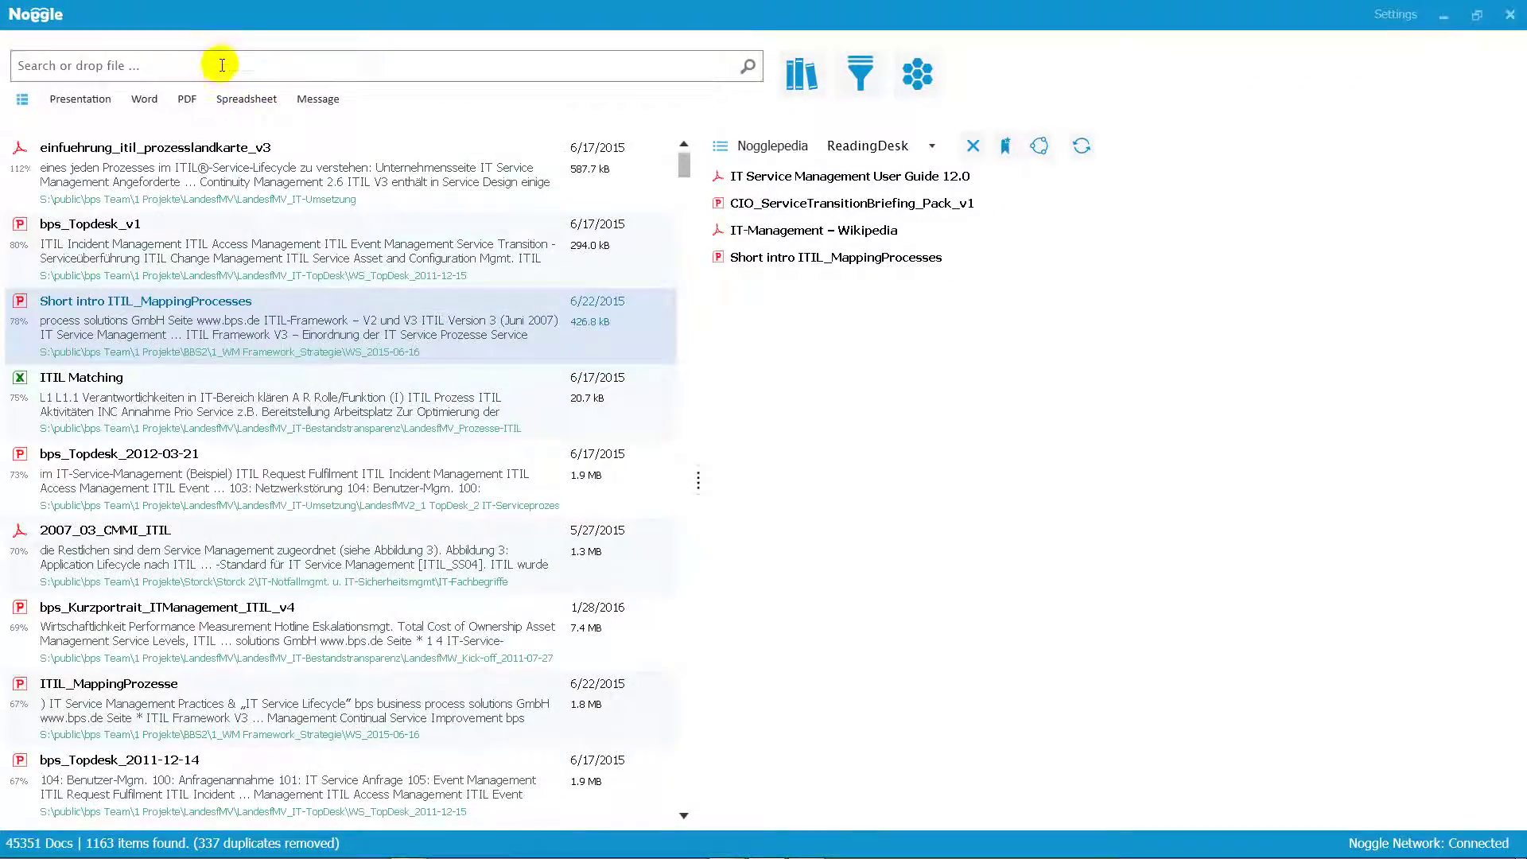
Clear the results list to 0 items and show description snippets for the ReadingDesk documents.
click(222, 70)
text(sdfsdf)
key(BackSpace)
key(BackSpace)
text(ffsdf)
key(BackSpace)
key(BackSpace)
key(BackSpace)
key(BackSpace)
key(BackSpace)
key(BackSpace)
key(BackSpace)
key(BackSpace)
key(BackSpace)
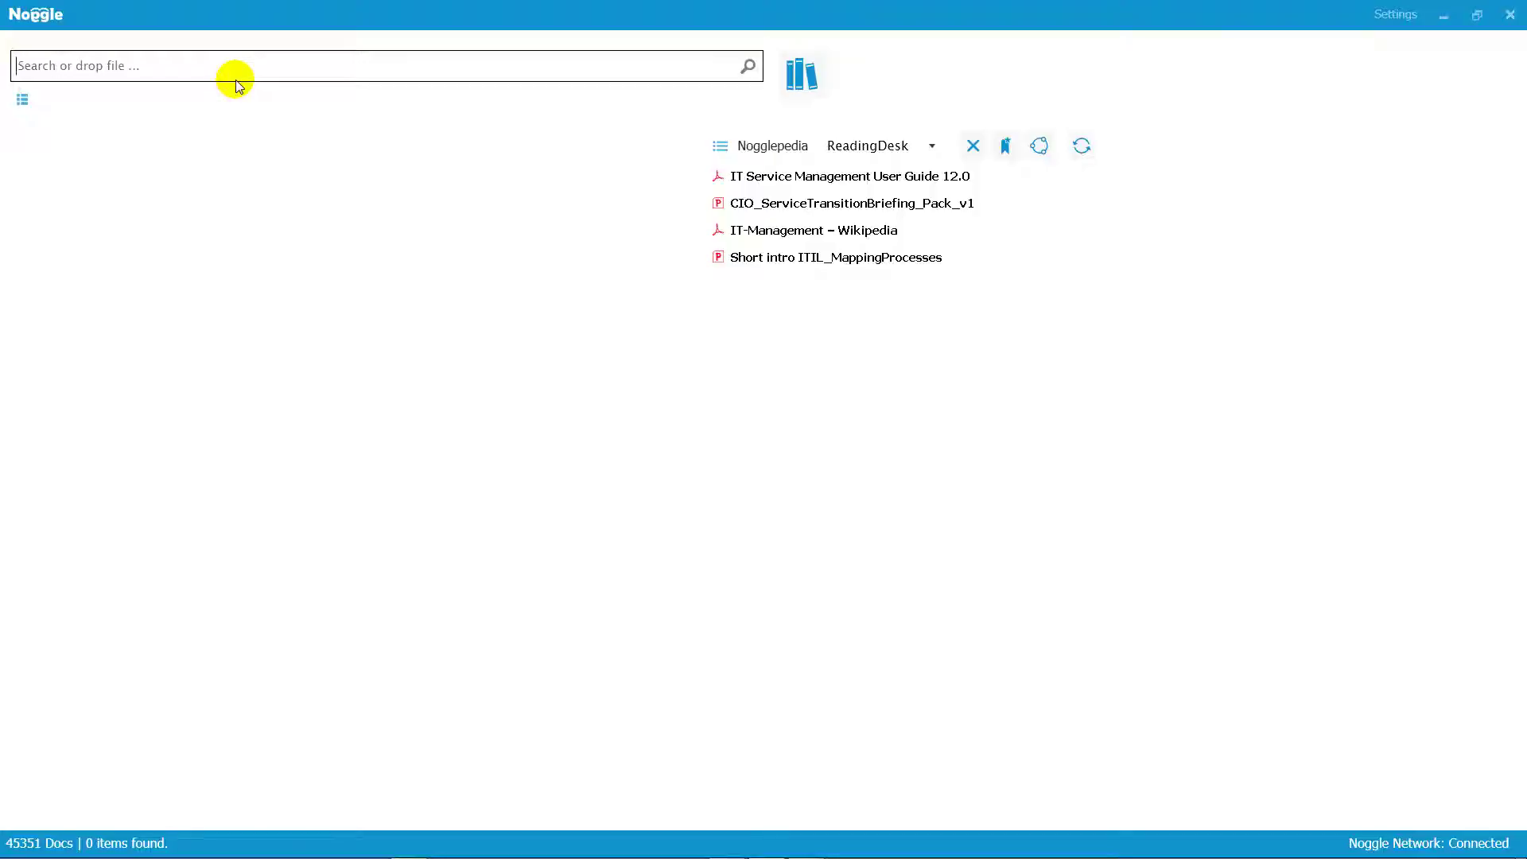
click(720, 146)
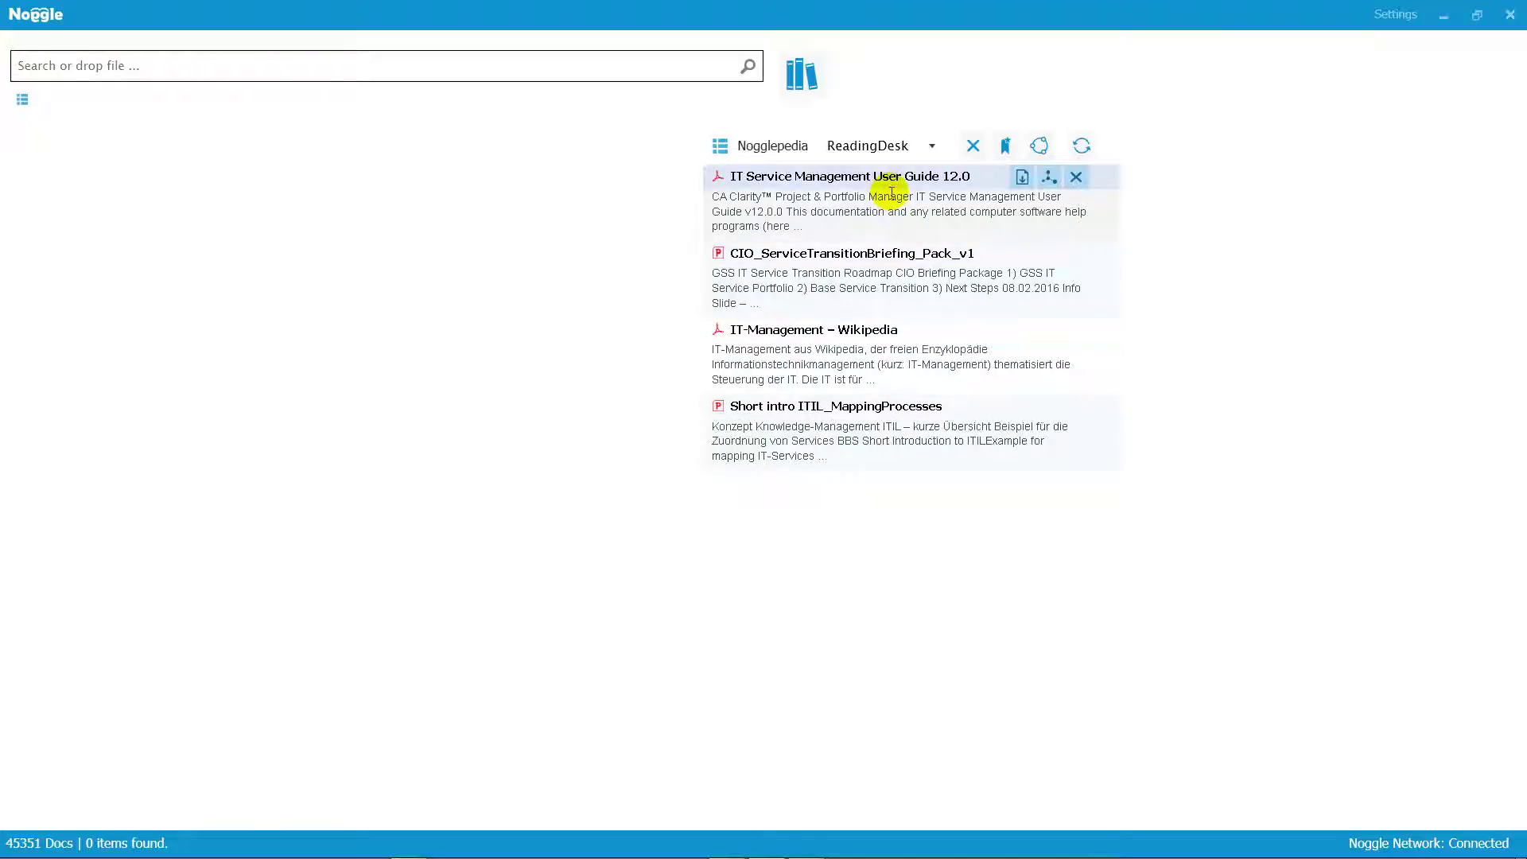
mouse_move(895, 188)
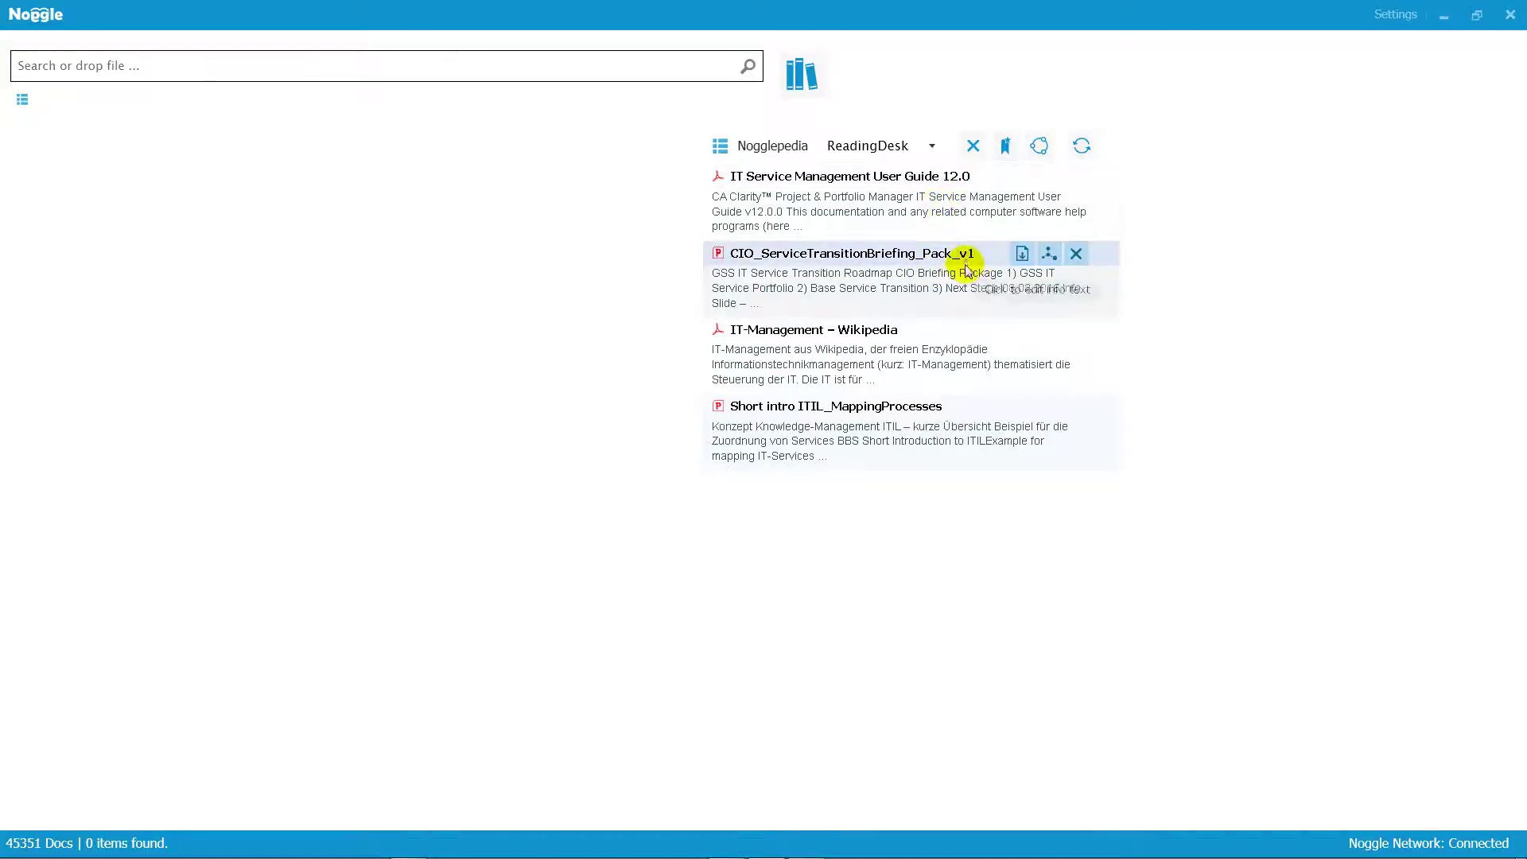
List the 1365 documents similar to CIO_ServiceTransitionBriefing_Pack_v1 and start a new NogglePedia.
click(1048, 254)
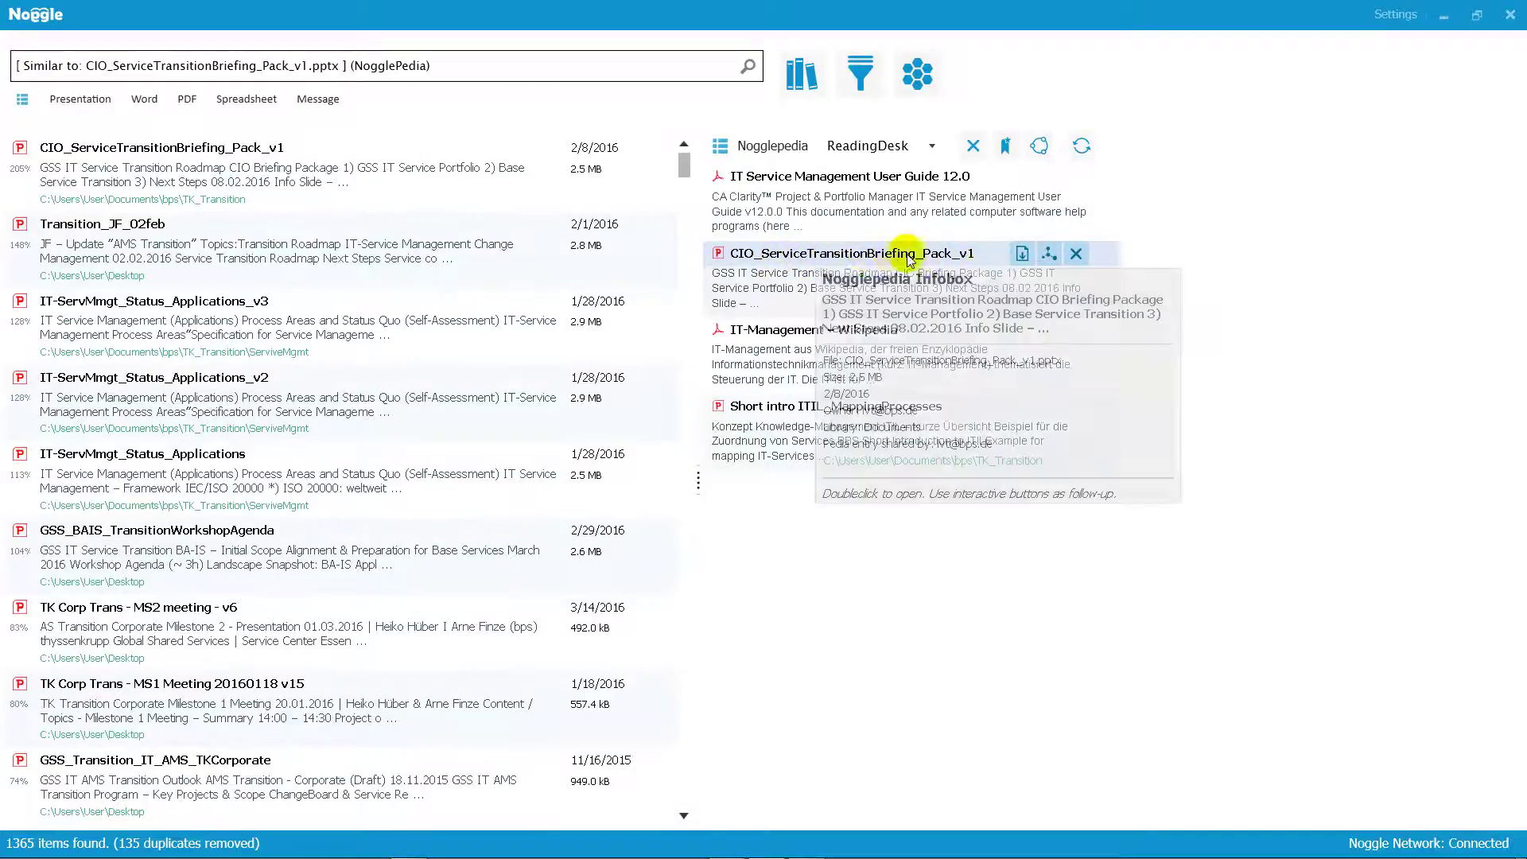
mouse_move(948, 263)
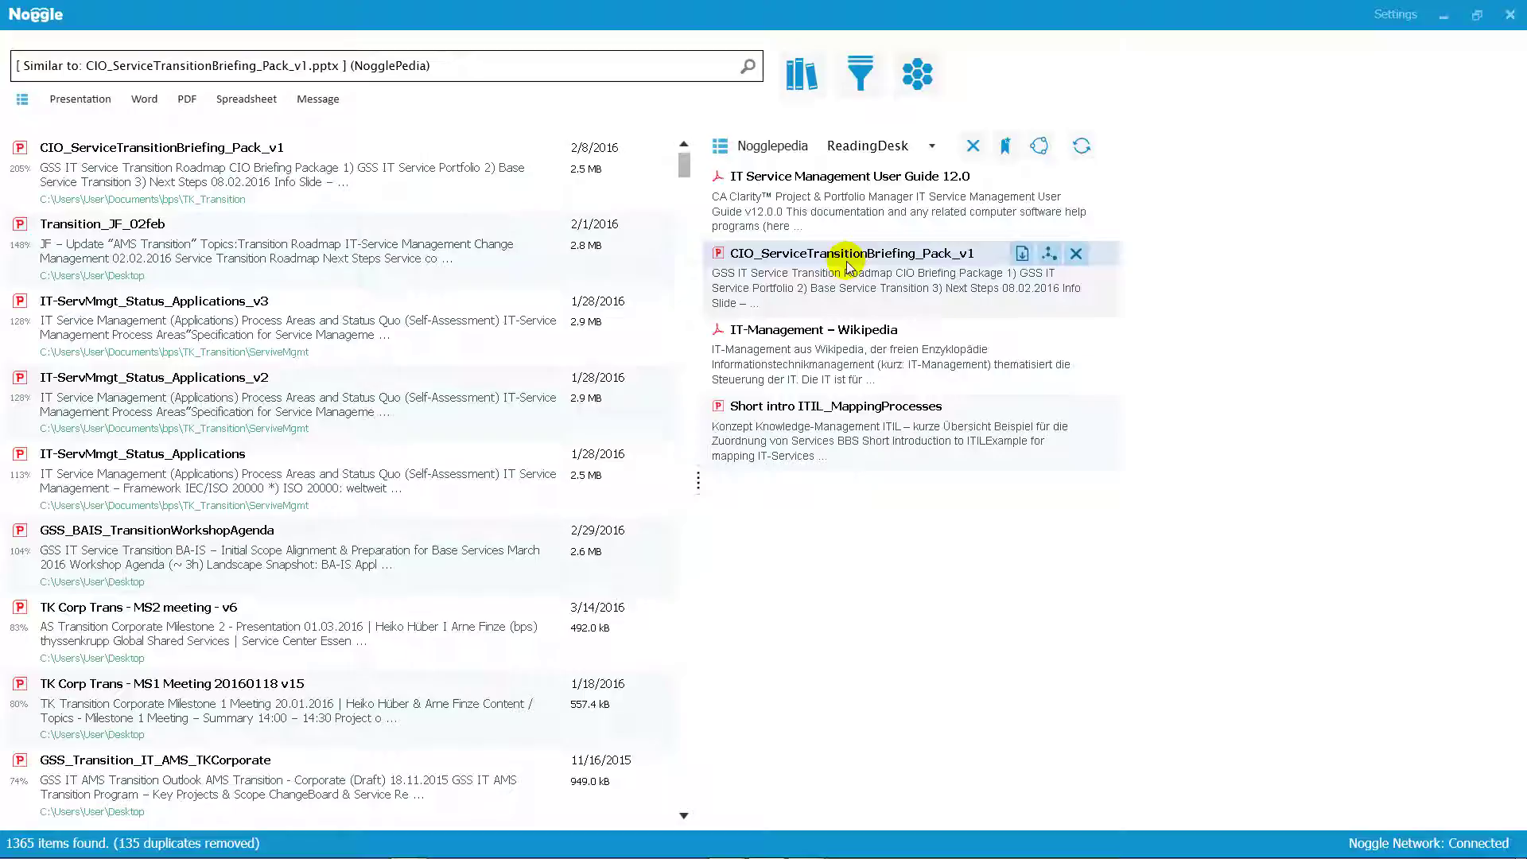
mouse_move(868, 163)
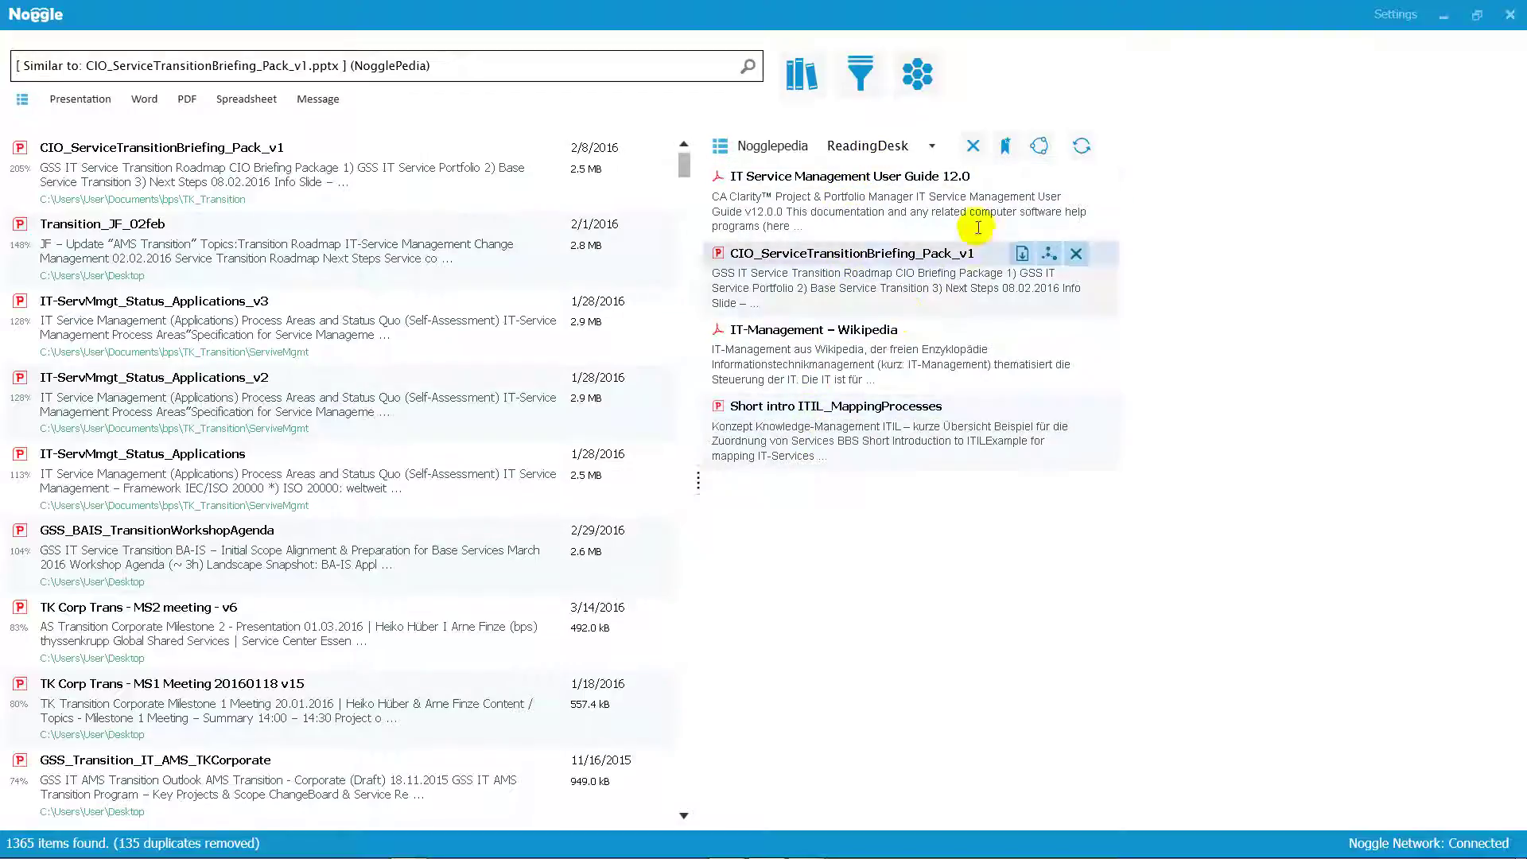
click(1013, 150)
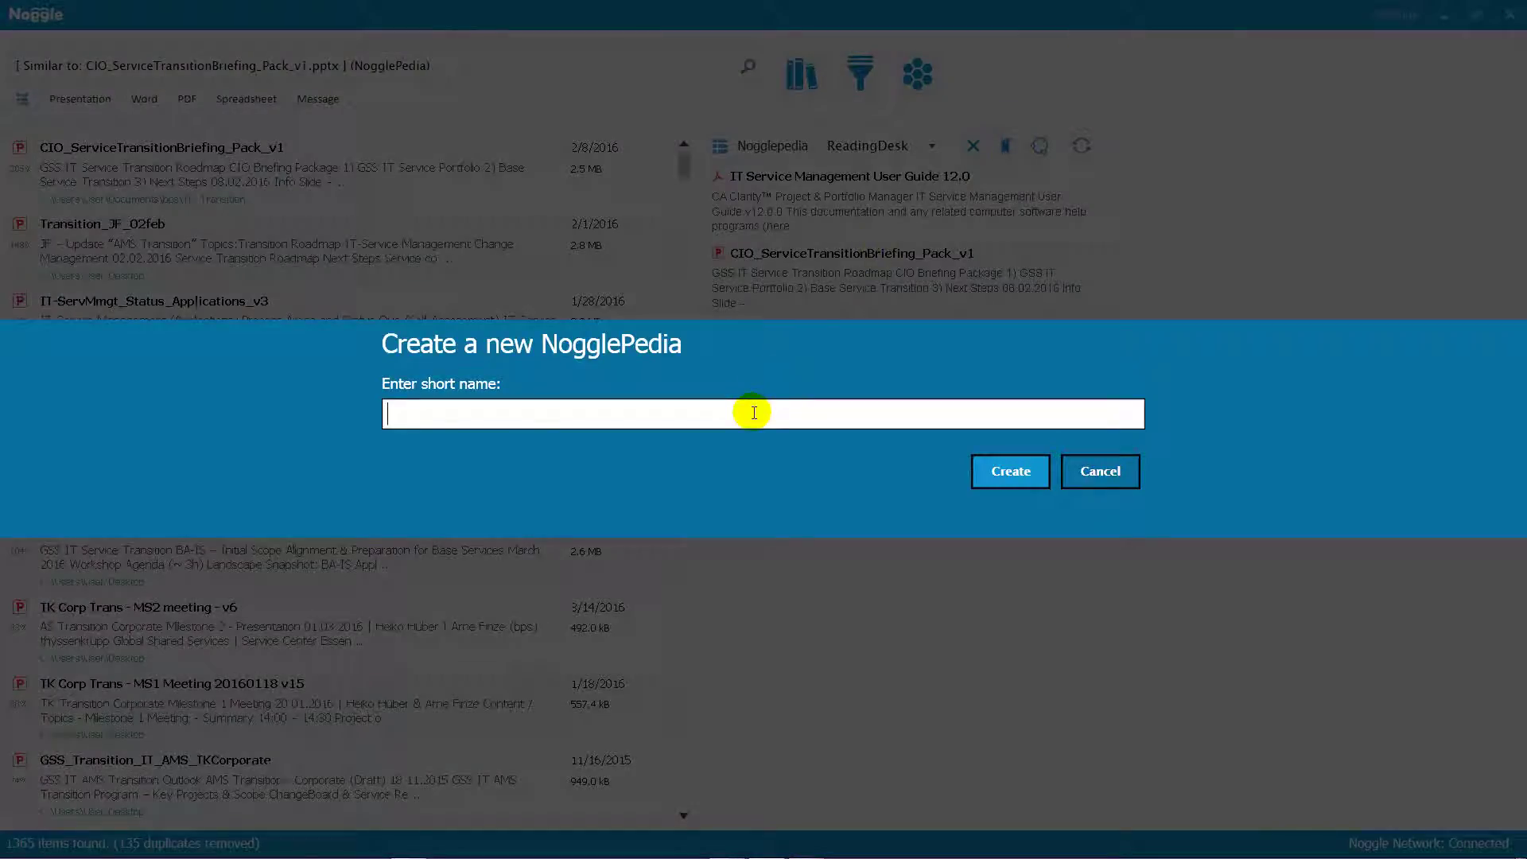
Create a NogglePedia named 'ReasearchTopic1' and prefill it from the ReadingDesk.
text(Reaserc)
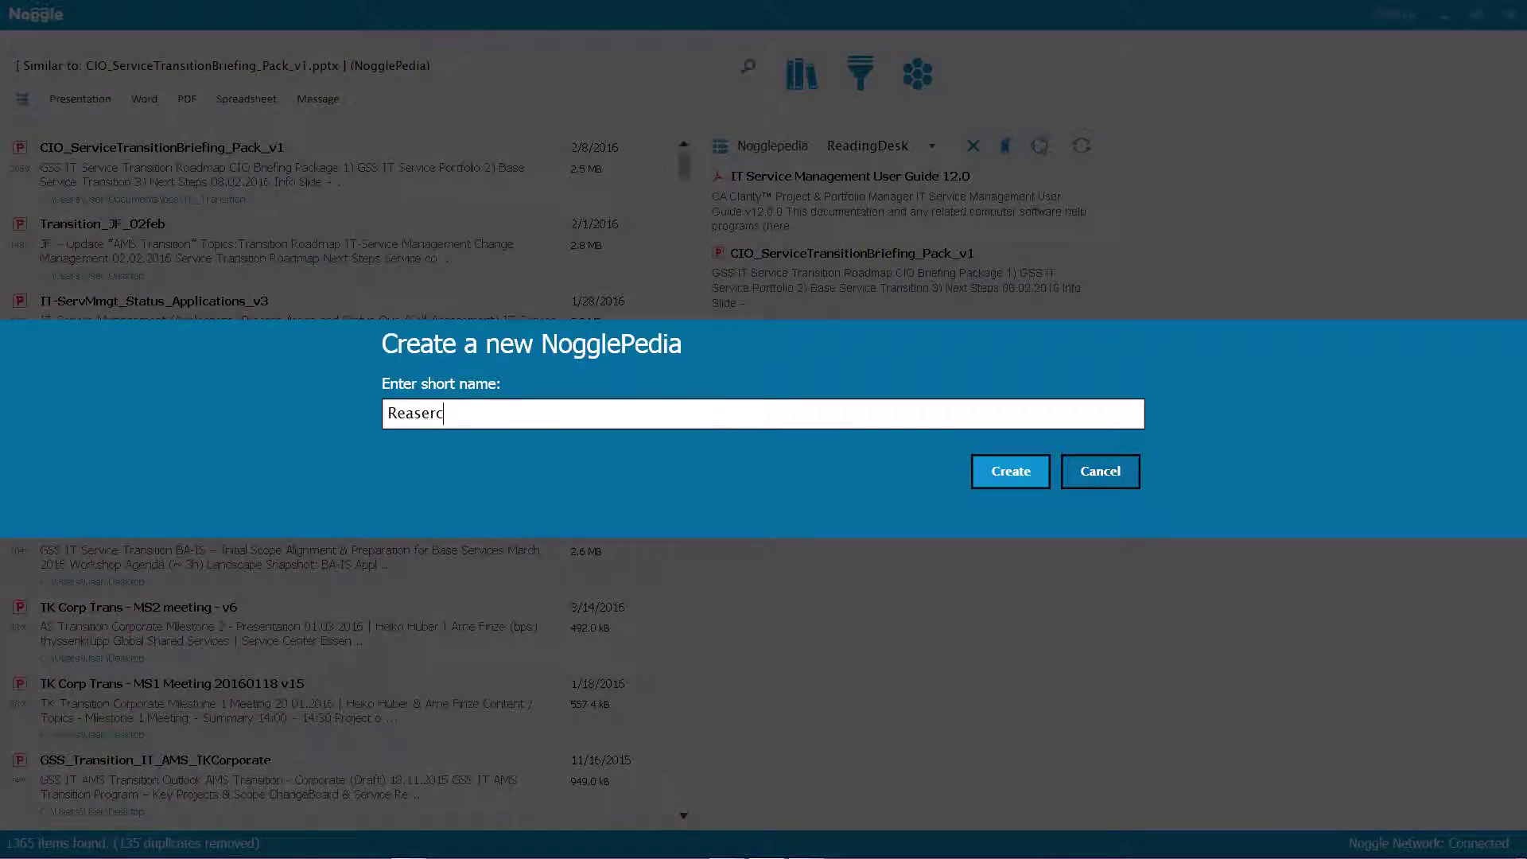
key(BackSpace)
key(BackSpace)
text(archTopic1)
click(1024, 479)
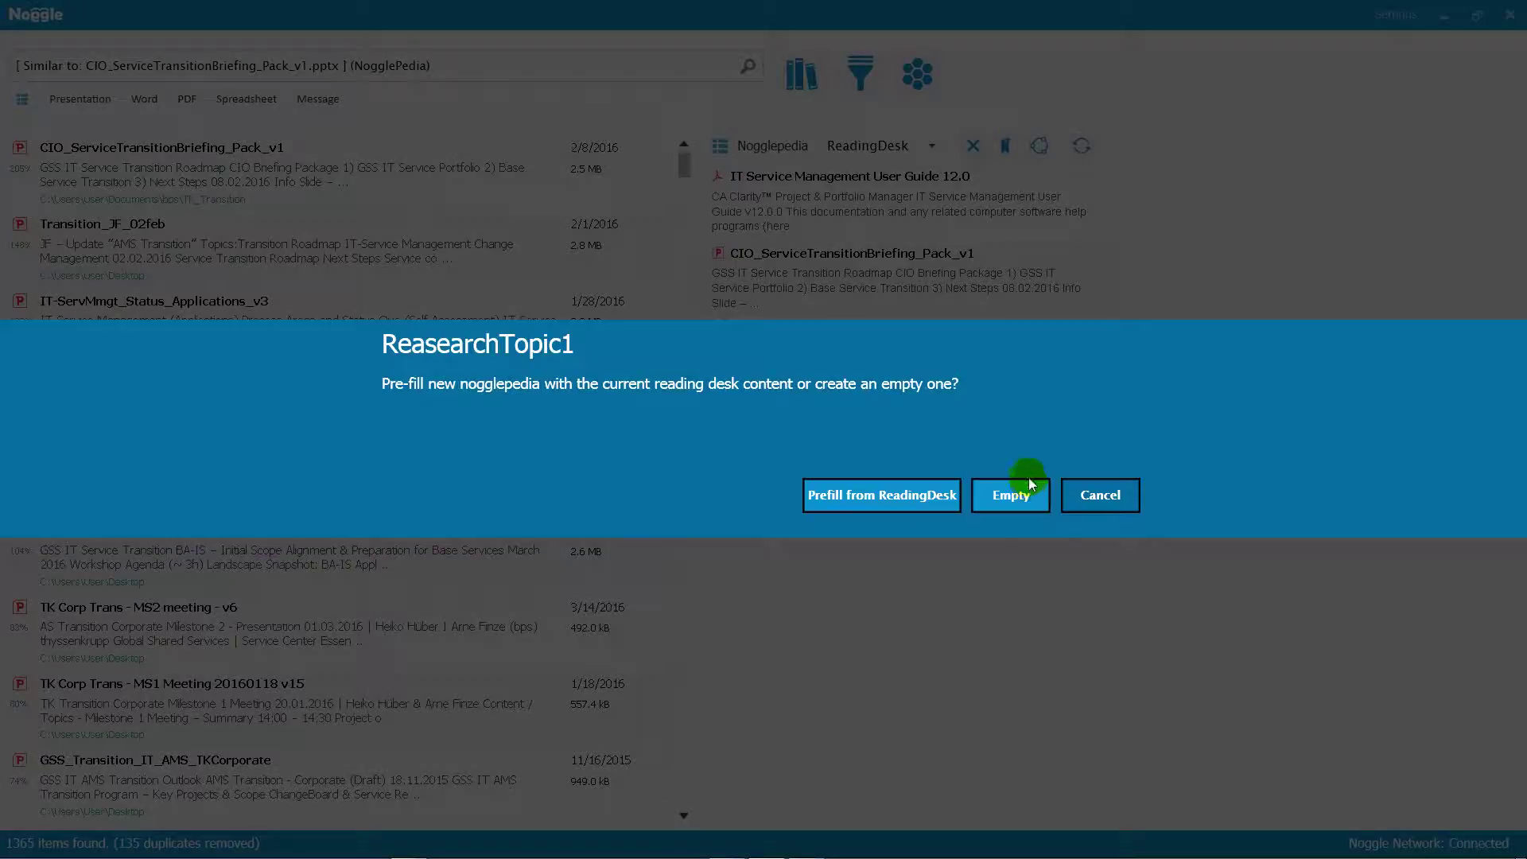
click(894, 506)
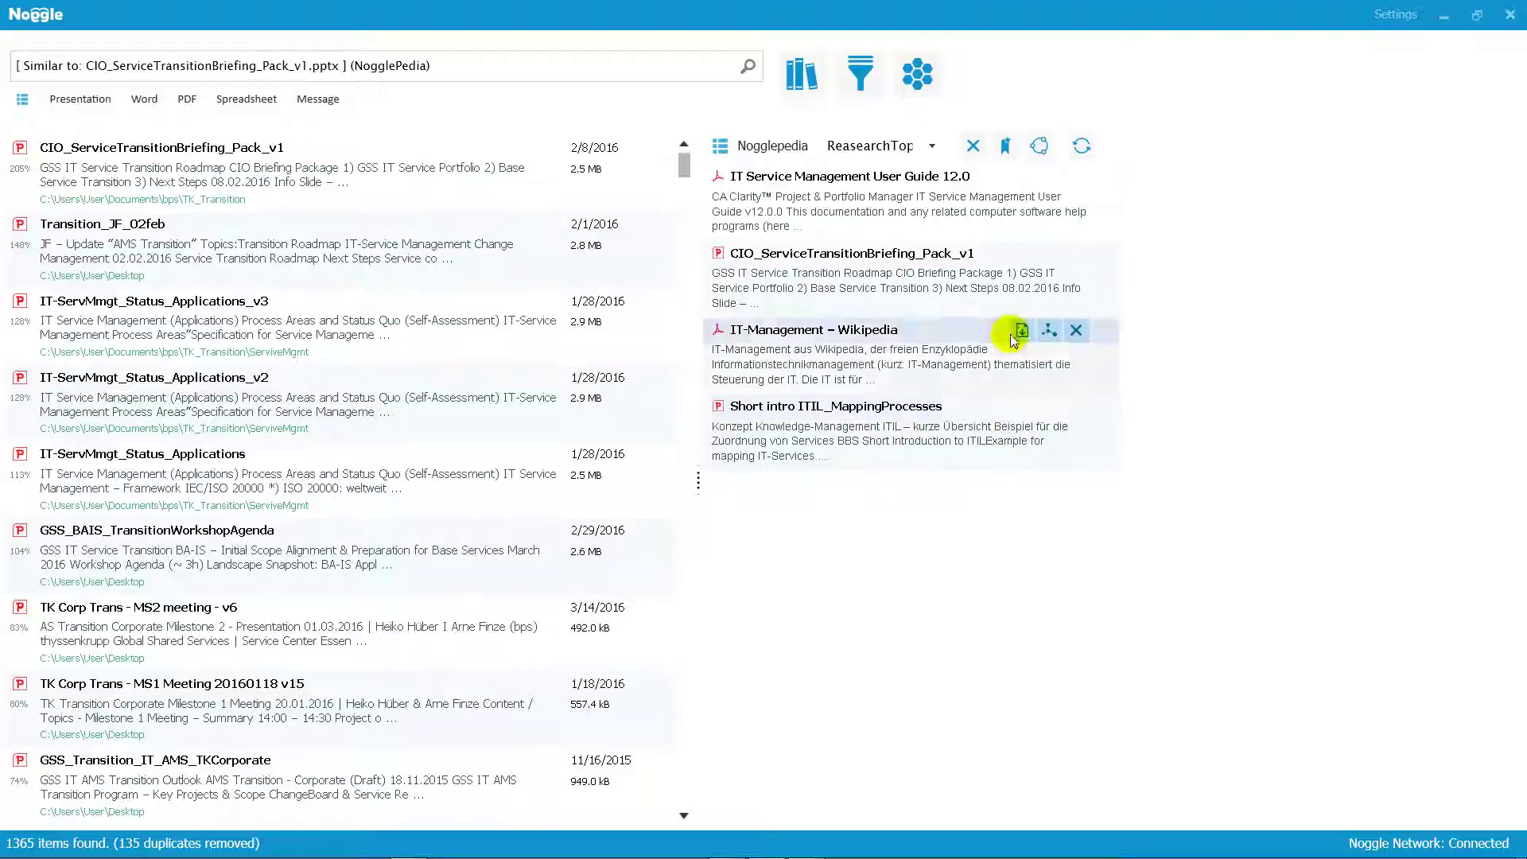
Remove the documents from the ReadingDesk, then return to the ReasearchTopic1 Nogglepedia.
mouse_move(844, 156)
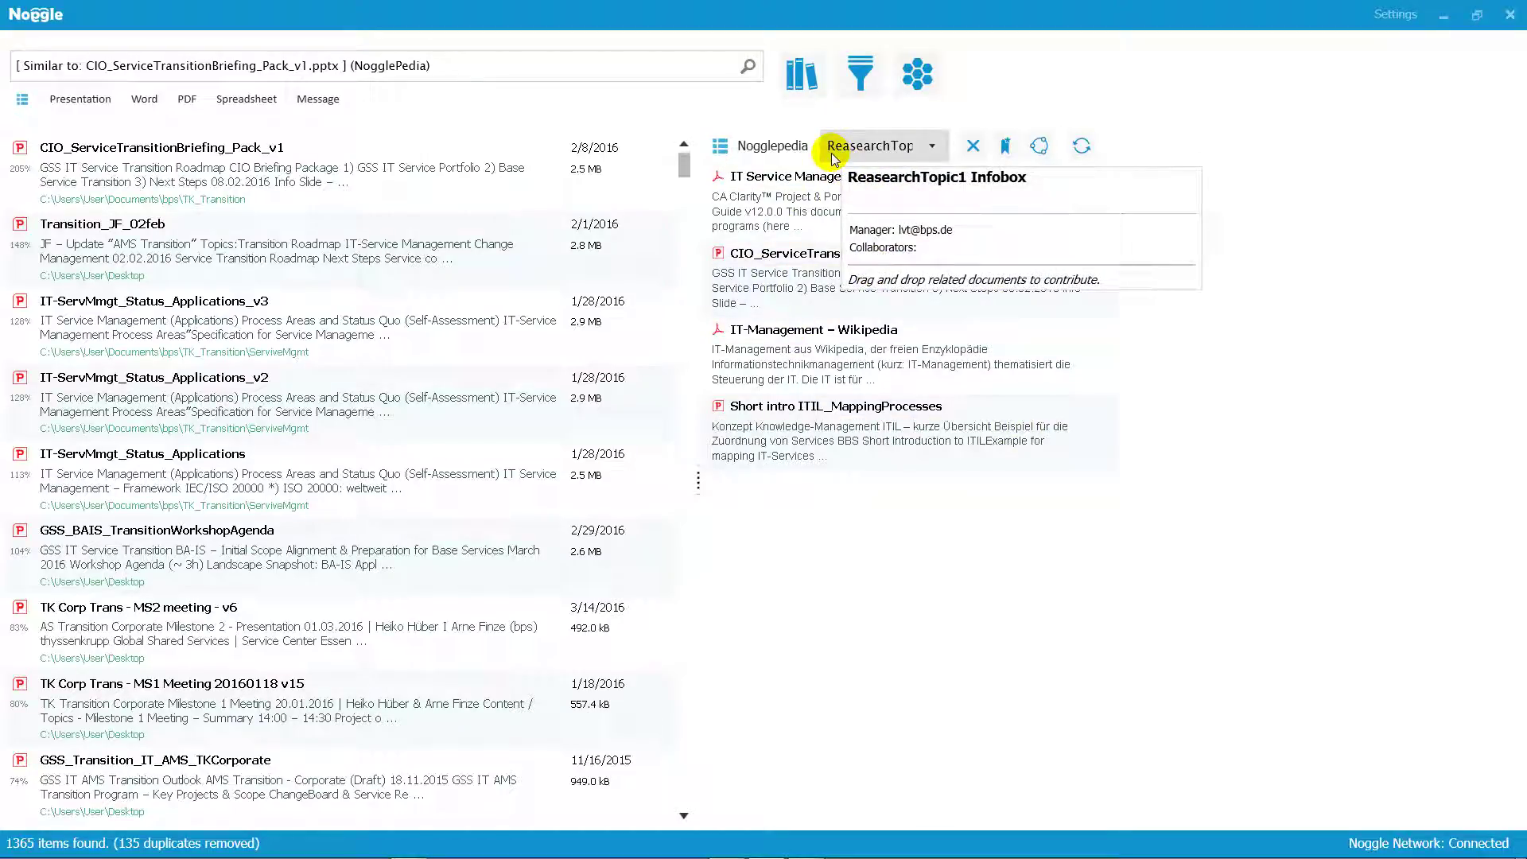
click(931, 146)
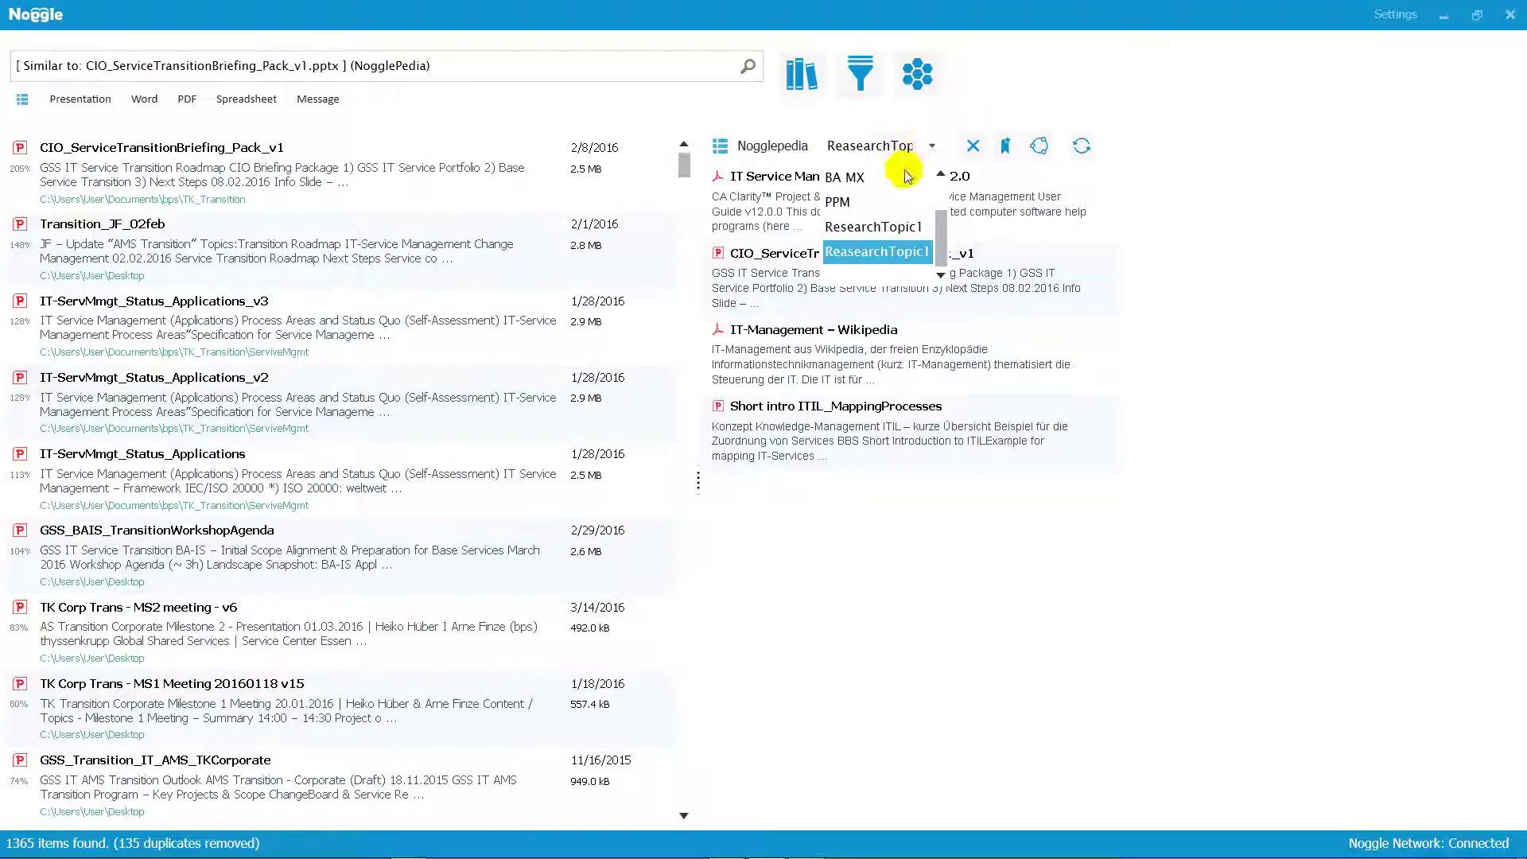
drag(945, 241, 941, 193)
click(898, 183)
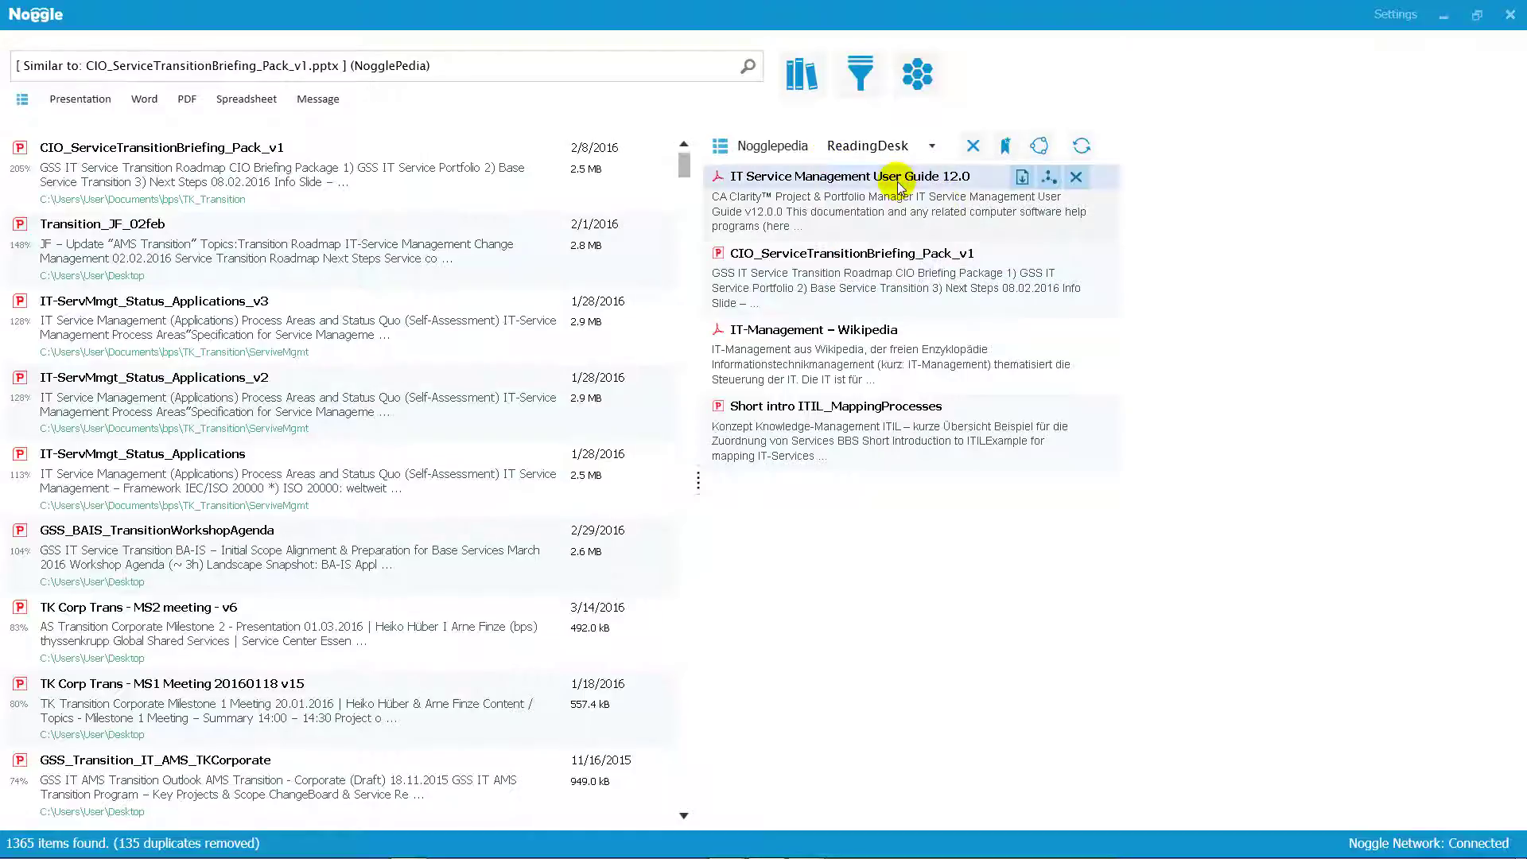
click(1076, 176)
click(1076, 177)
click(1077, 177)
click(1076, 177)
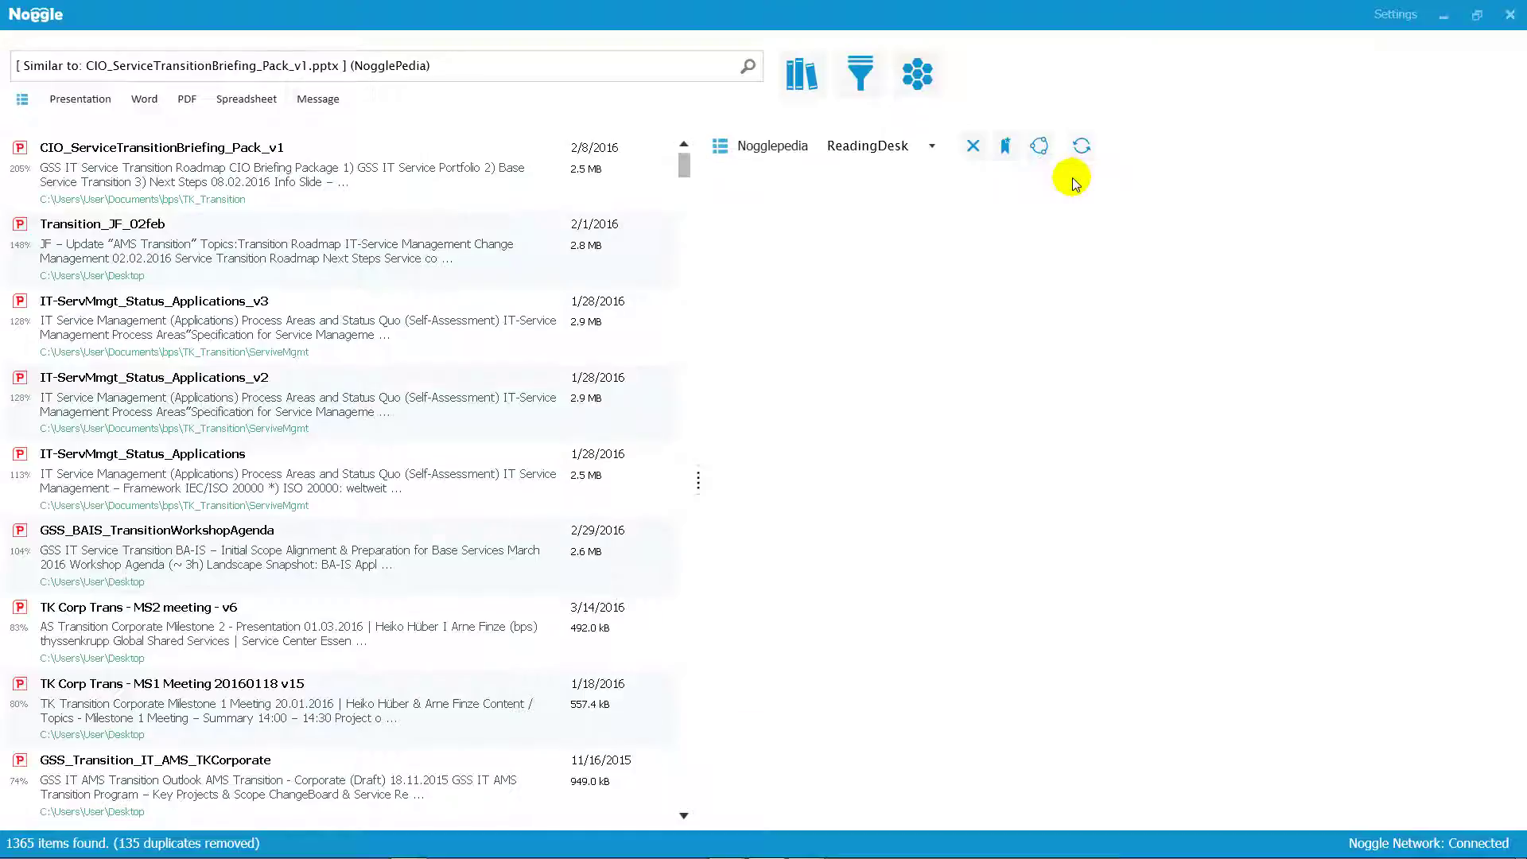
click(931, 145)
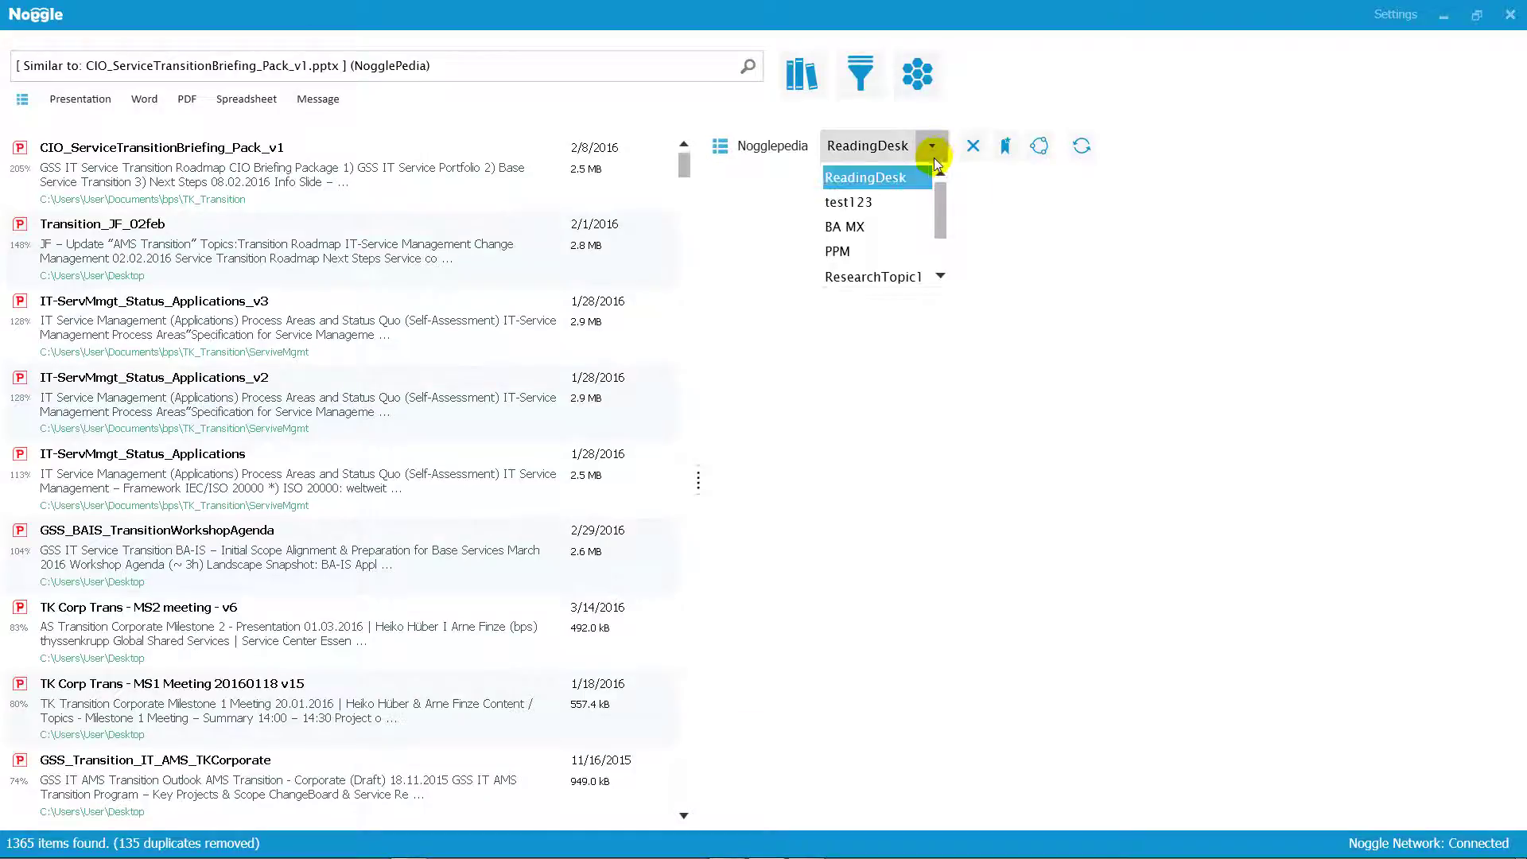
click(898, 277)
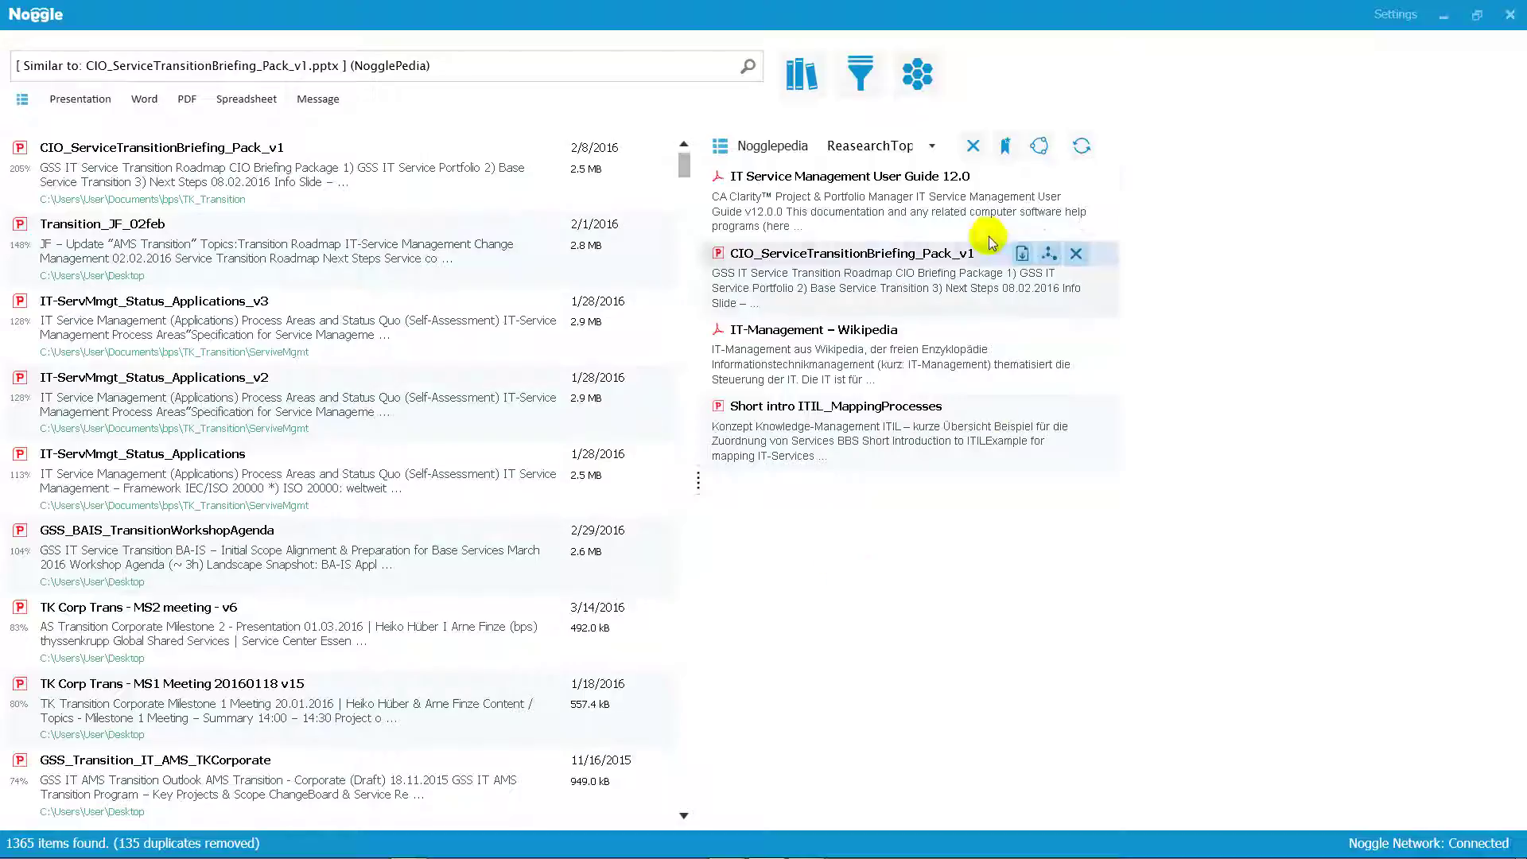
Share ReasearchTopic1 over the network with a contact's e-mail and the description 'New research'.
click(1041, 153)
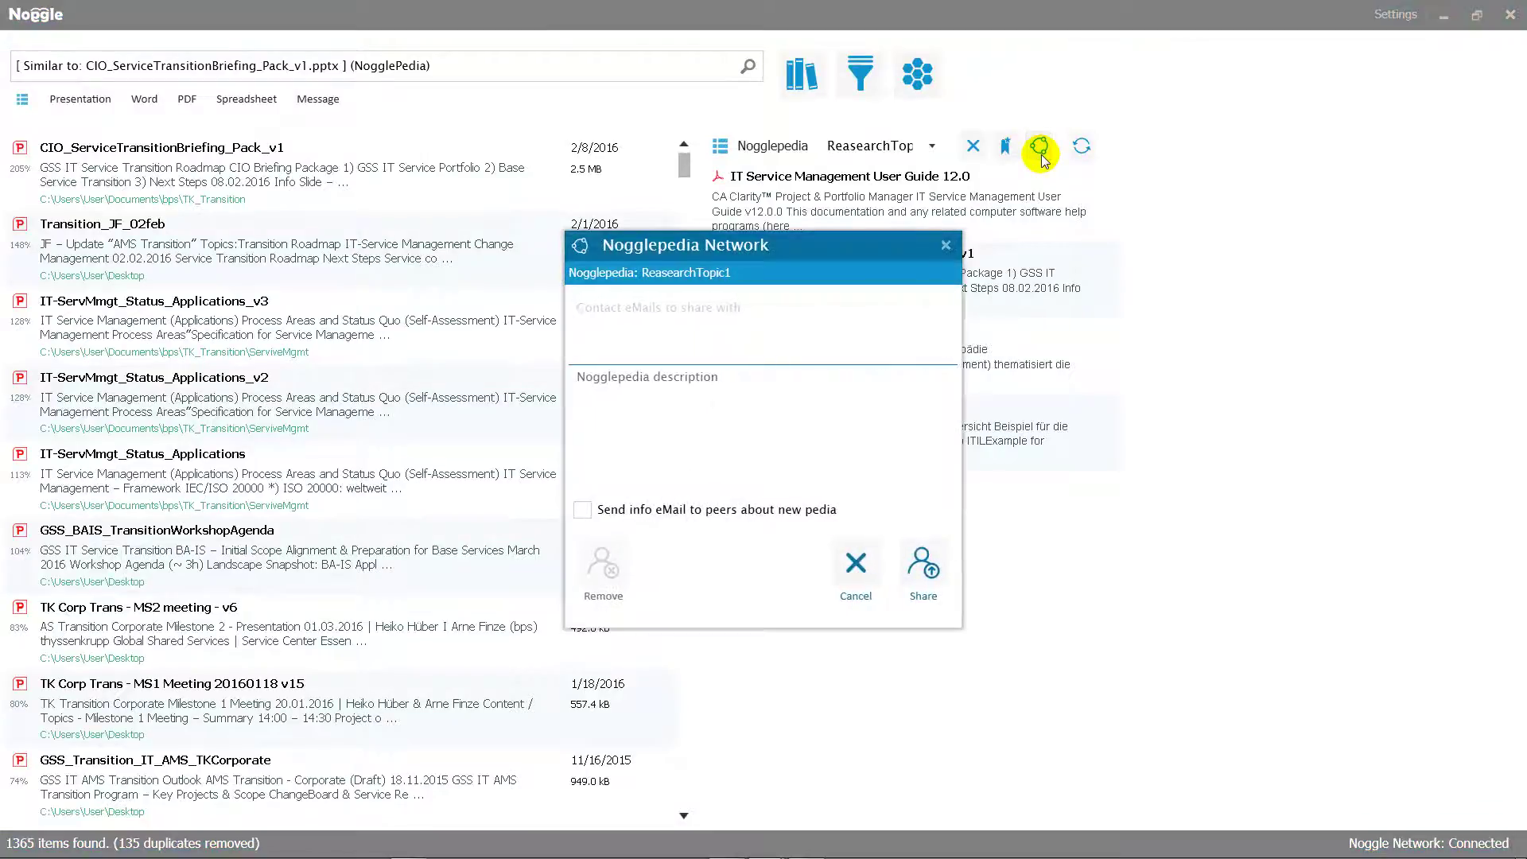
click(755, 307)
text(a)
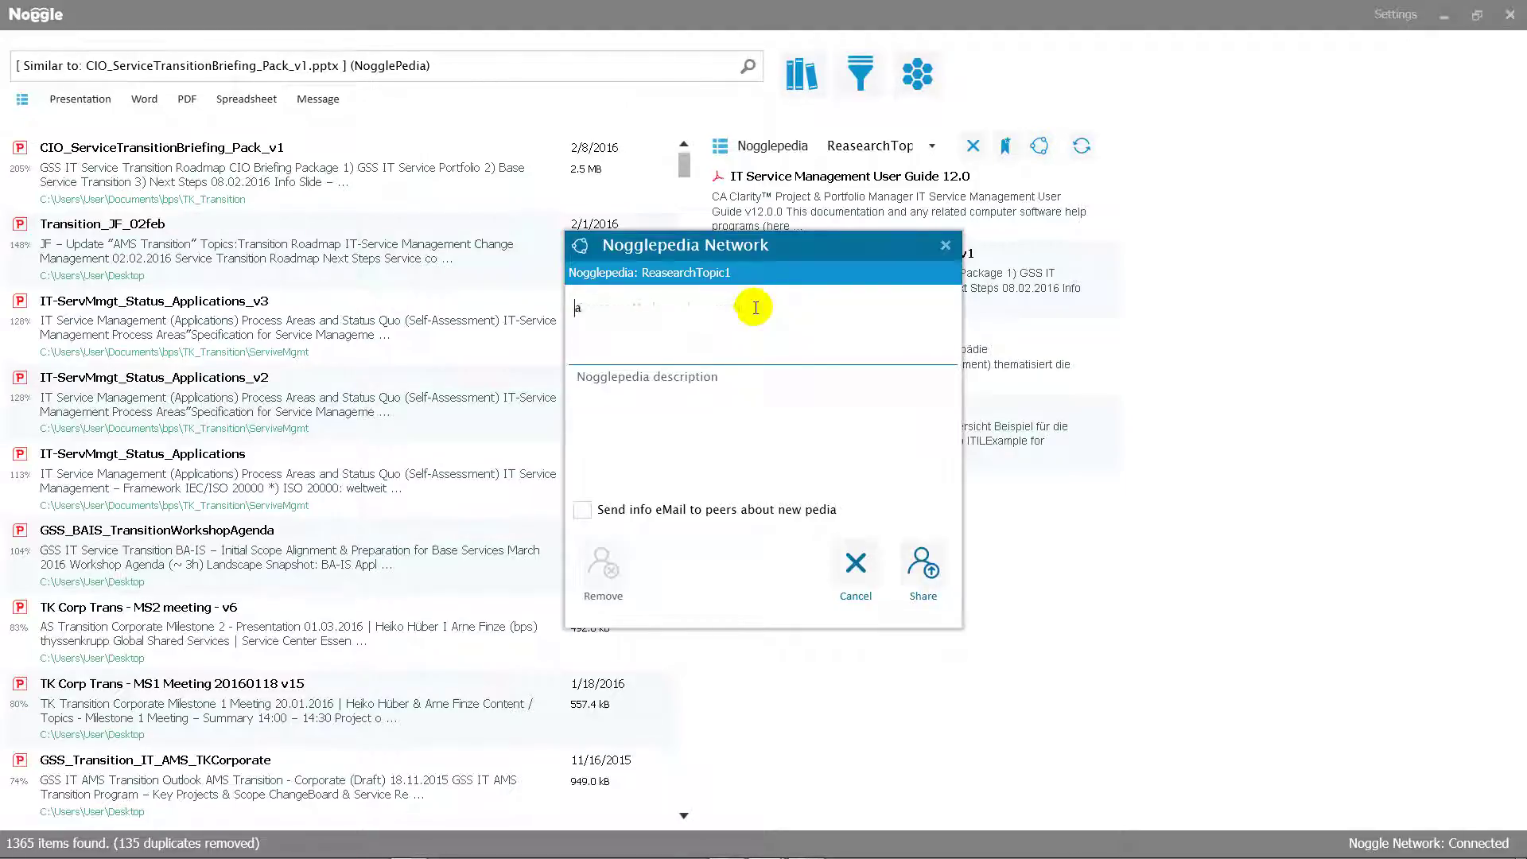
text(dress@adress.com)
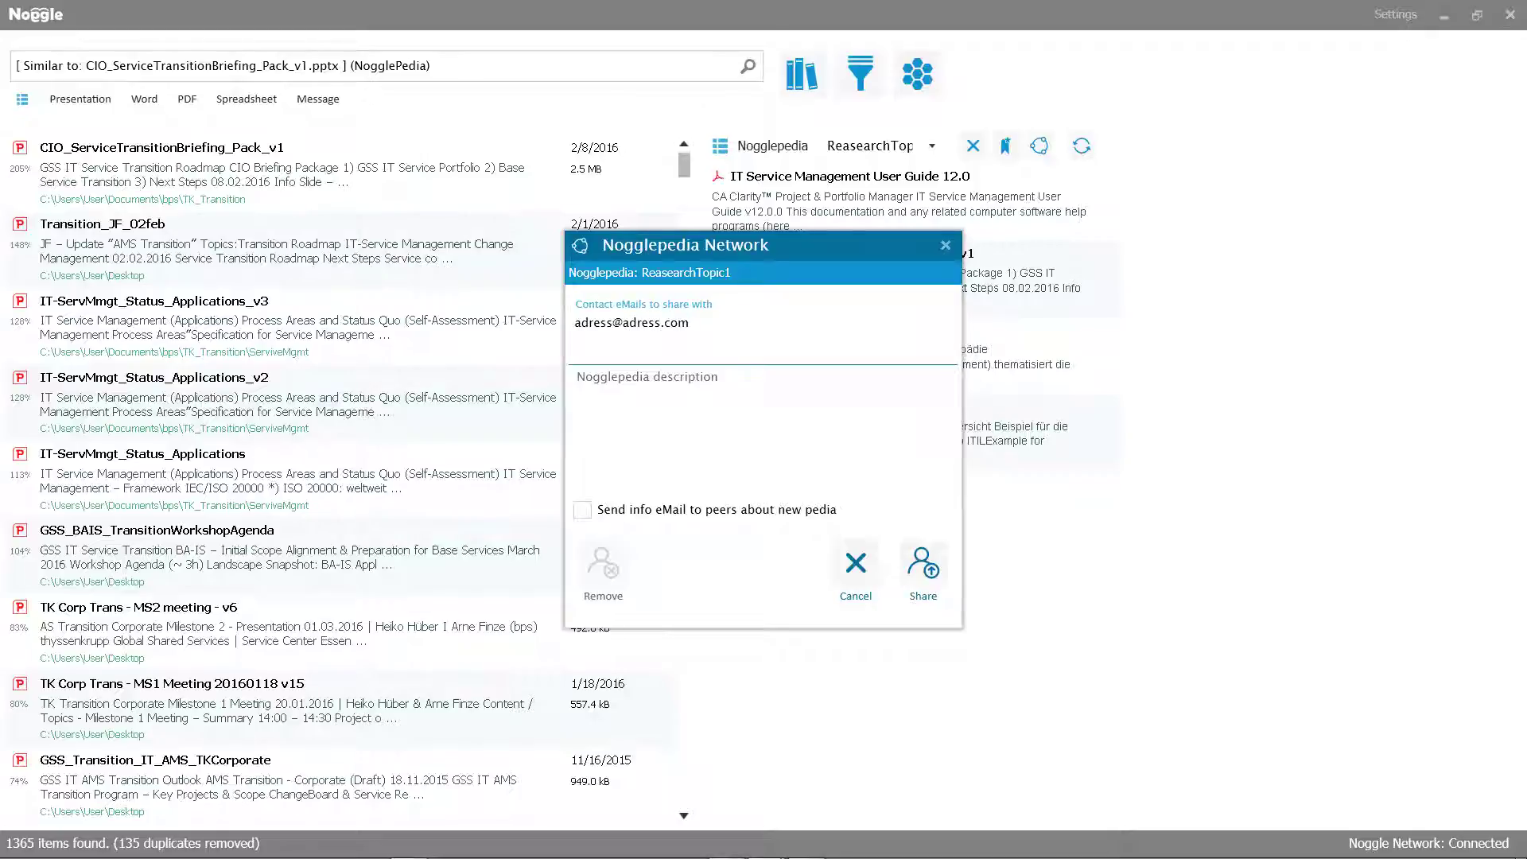
click(740, 380)
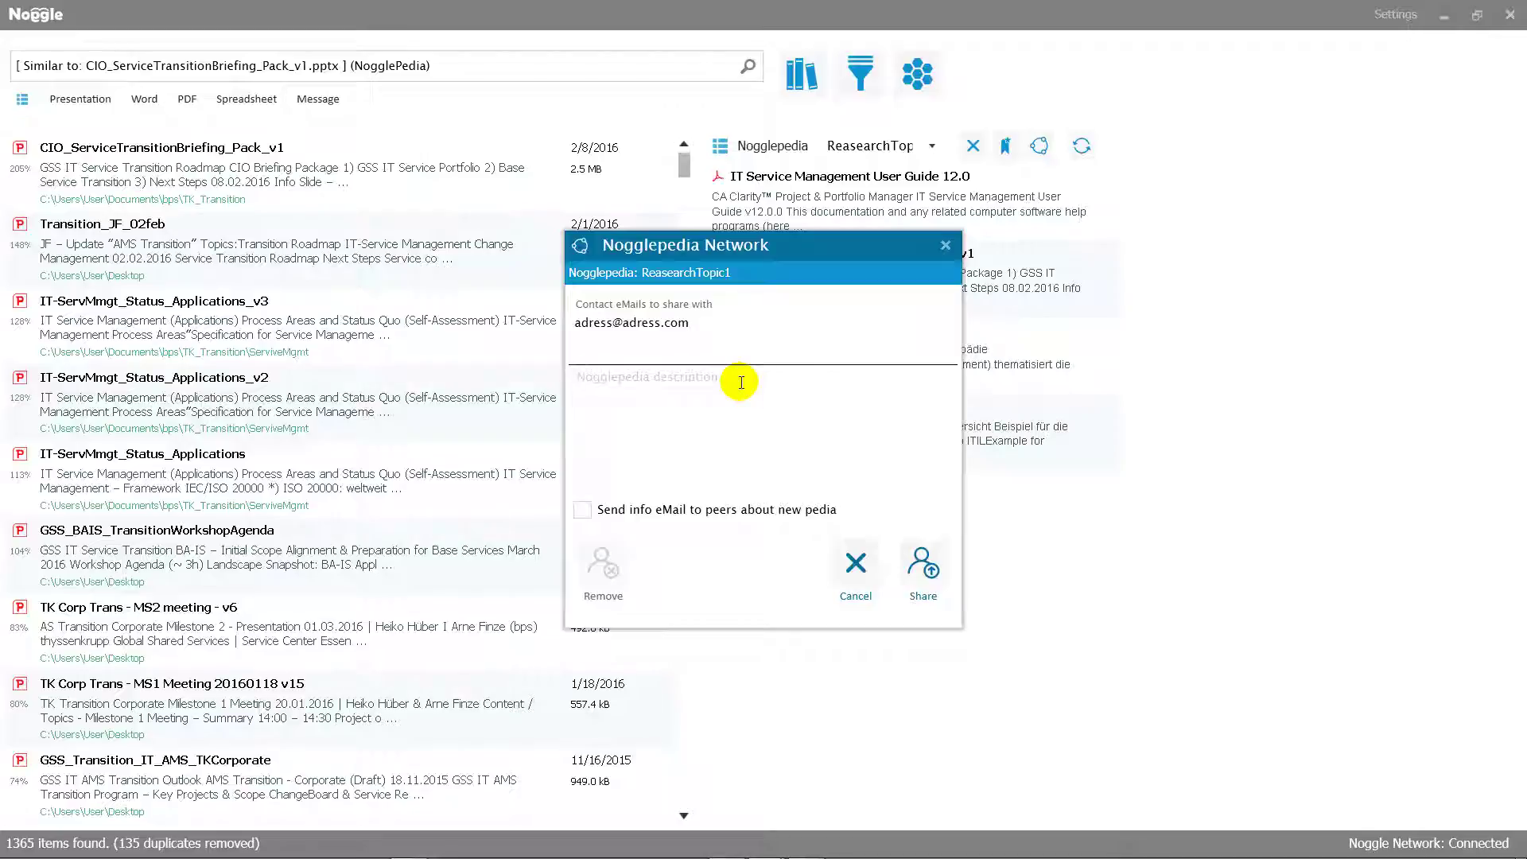
text(New research)
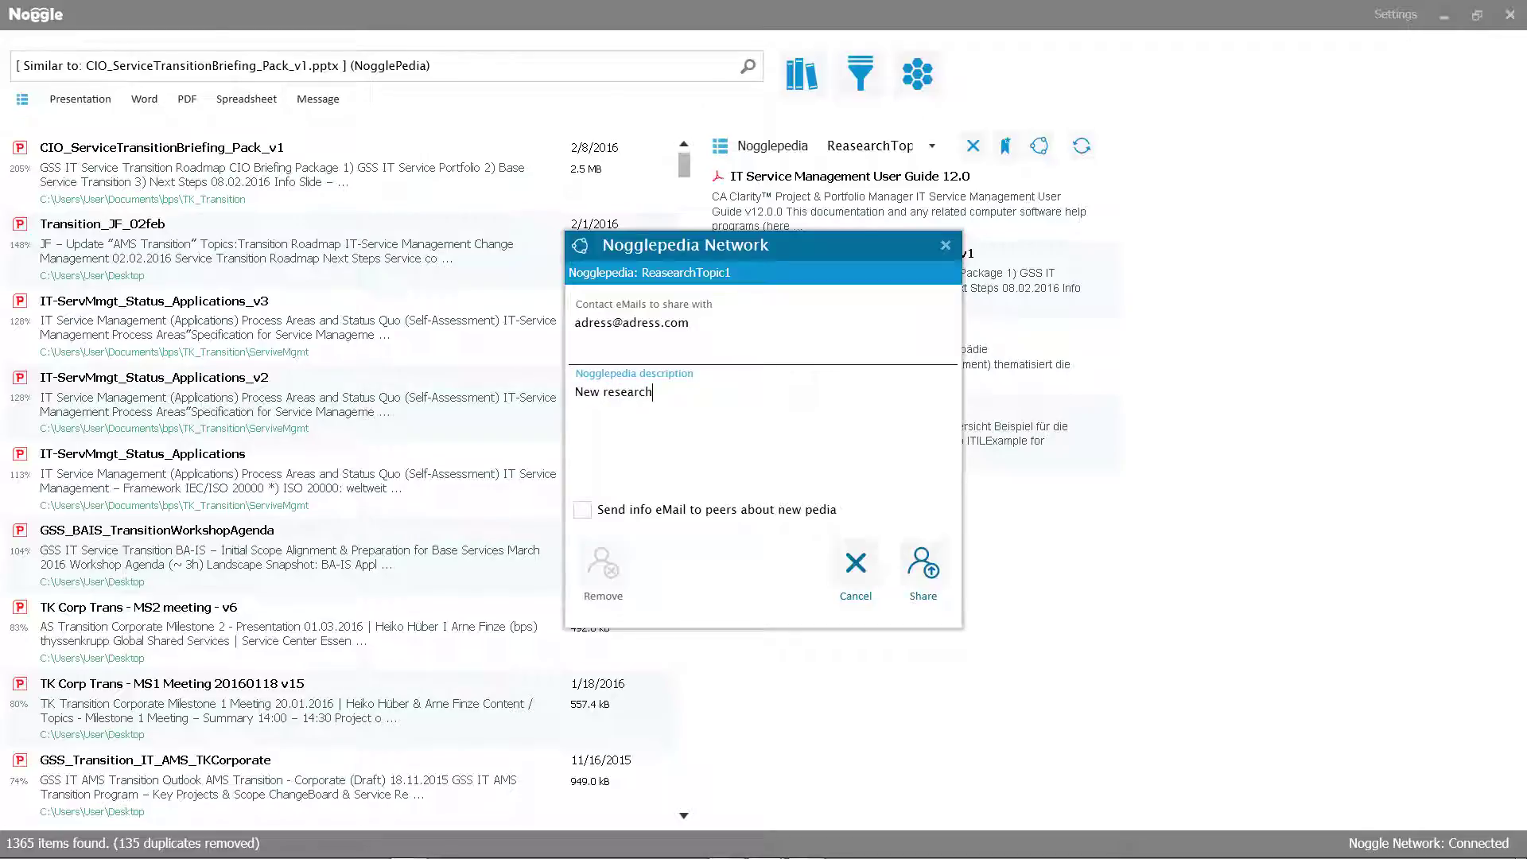
click(909, 556)
click(917, 571)
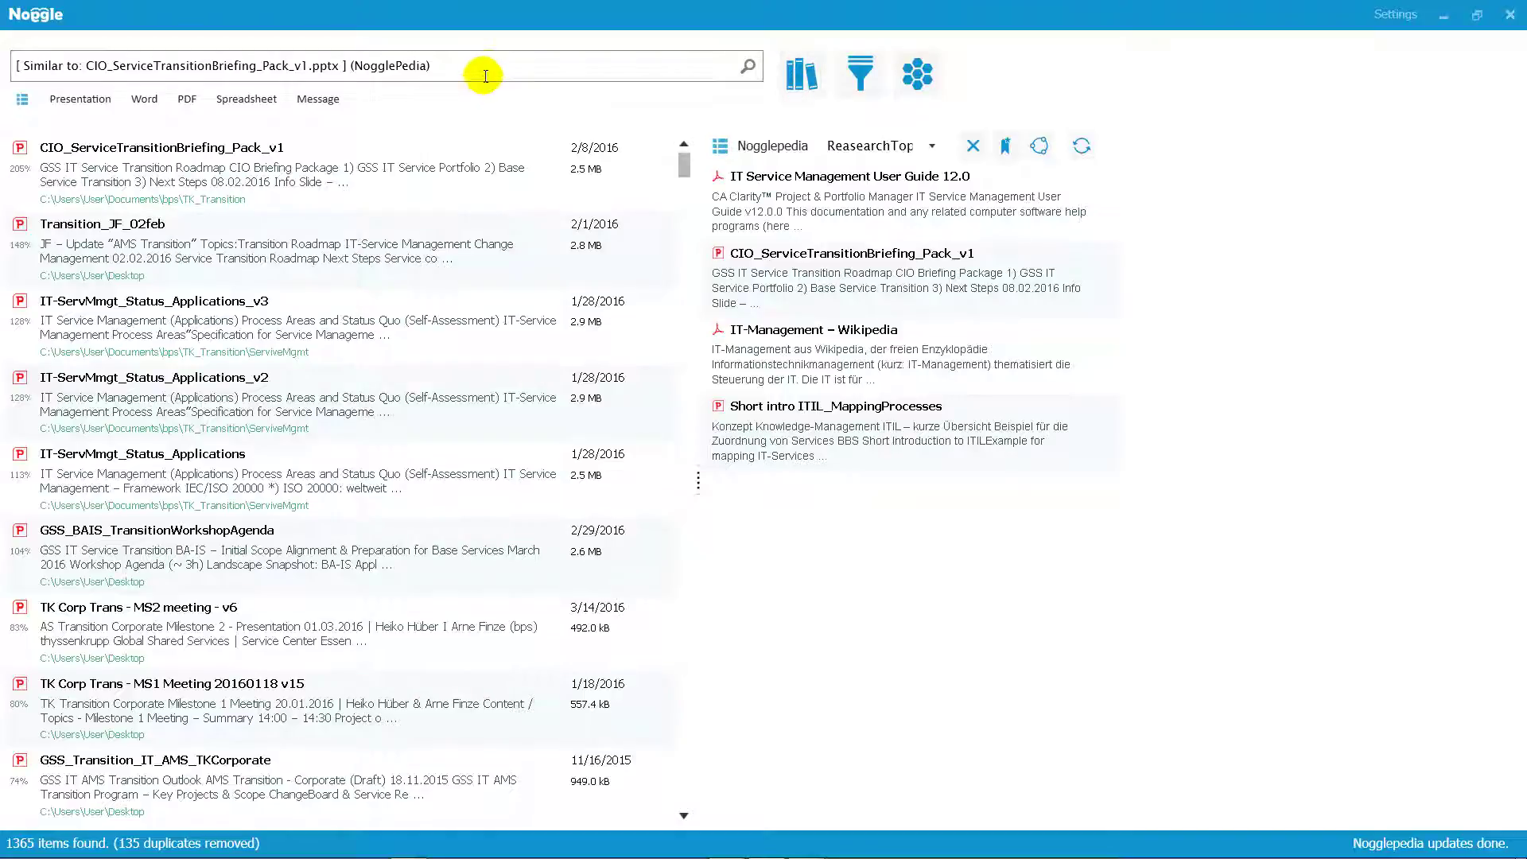
Search 'ITIL' filtered to Word documents and add Abschlussbericht-IuK_20060630 to ReasearchTopic1.
drag(487, 69, 13, 70)
text(ITIL)
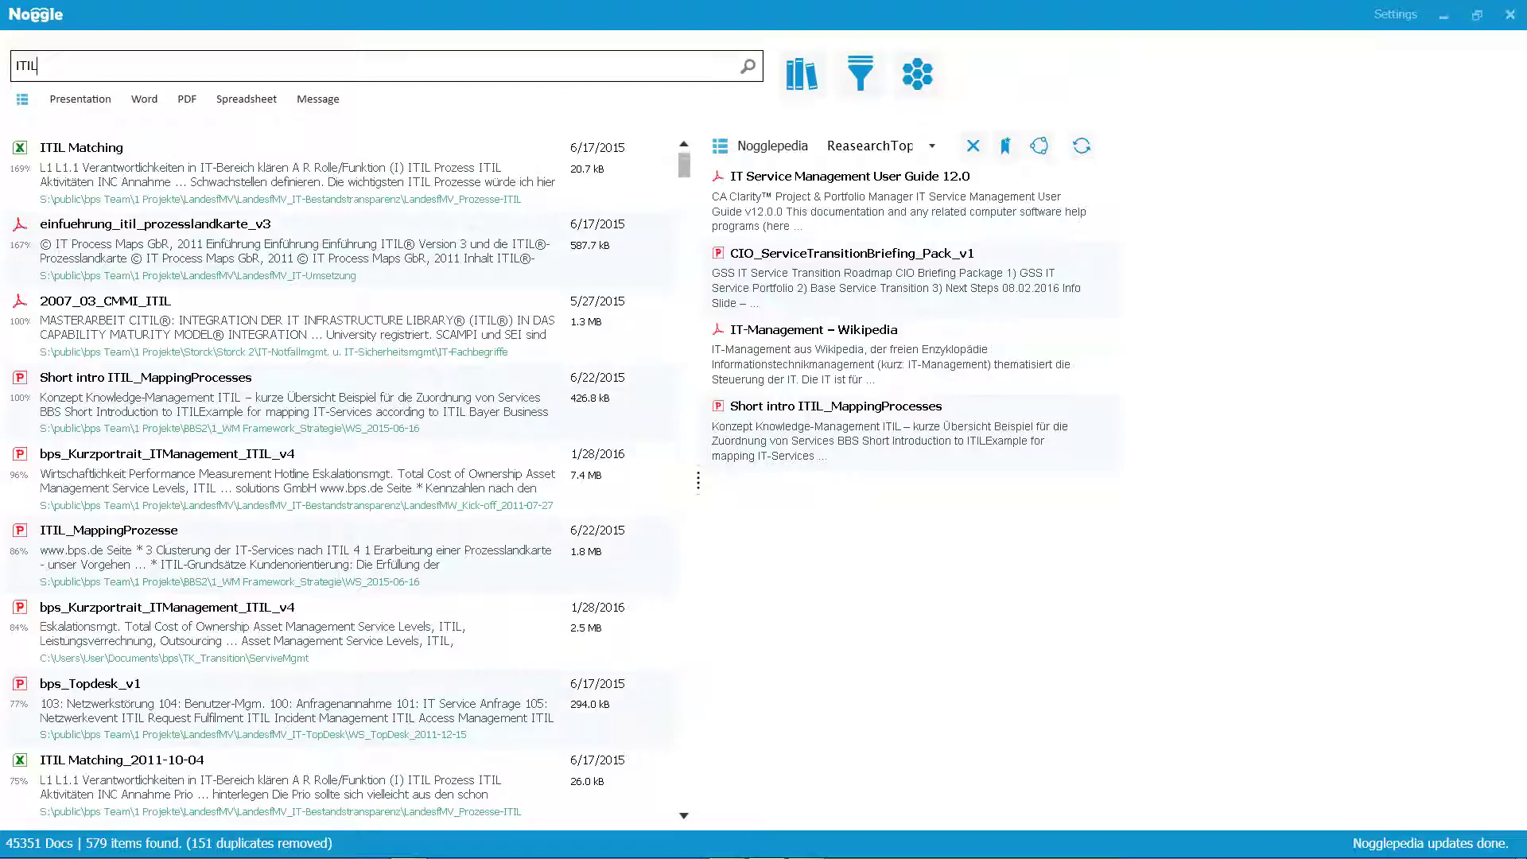
click(140, 103)
scroll(222, 320, down, 5)
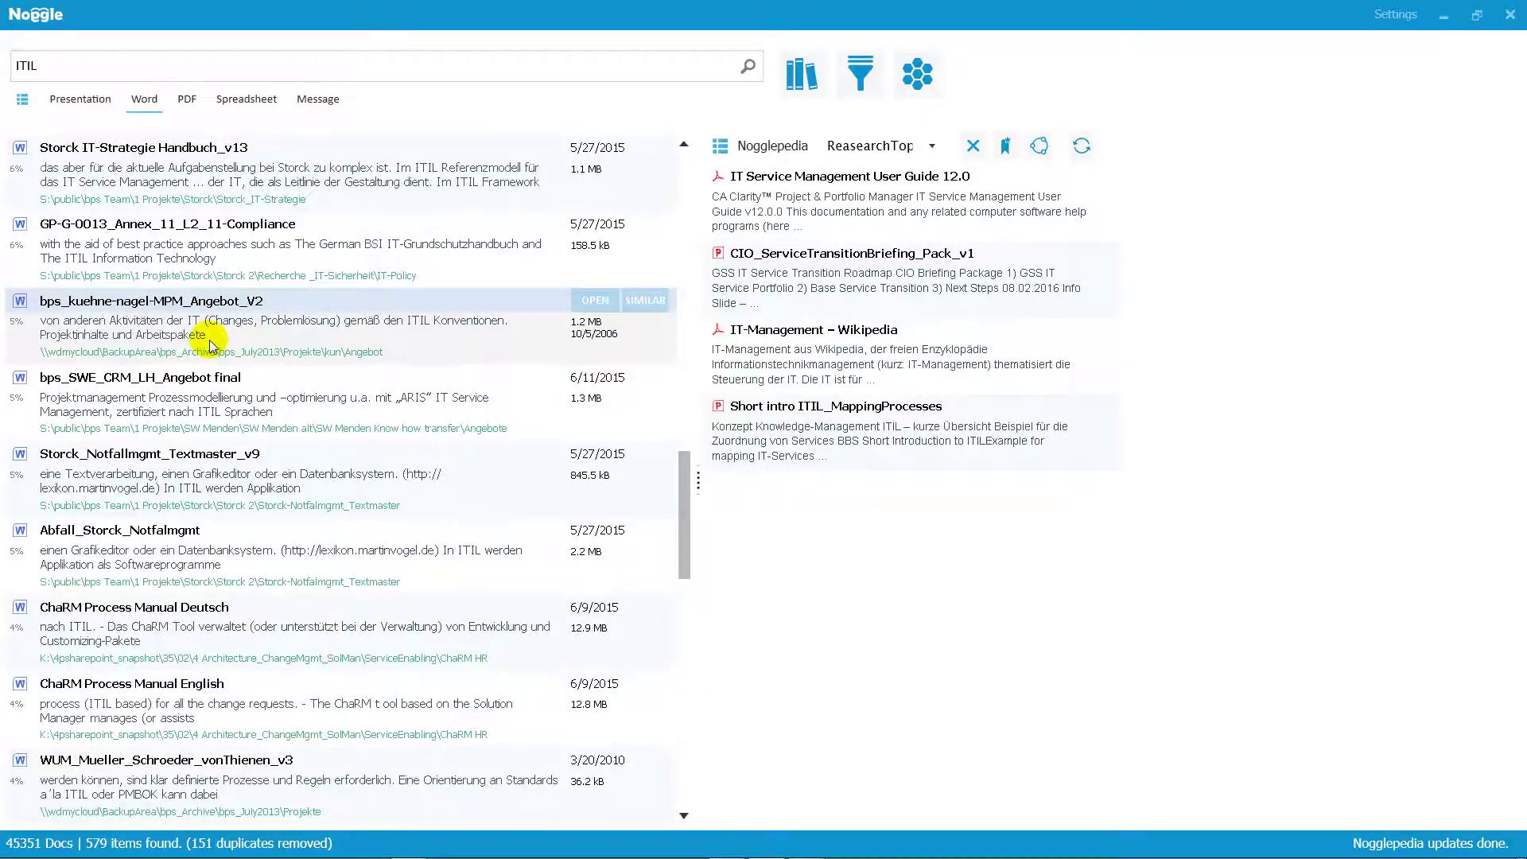
scroll(213, 344, down, 5)
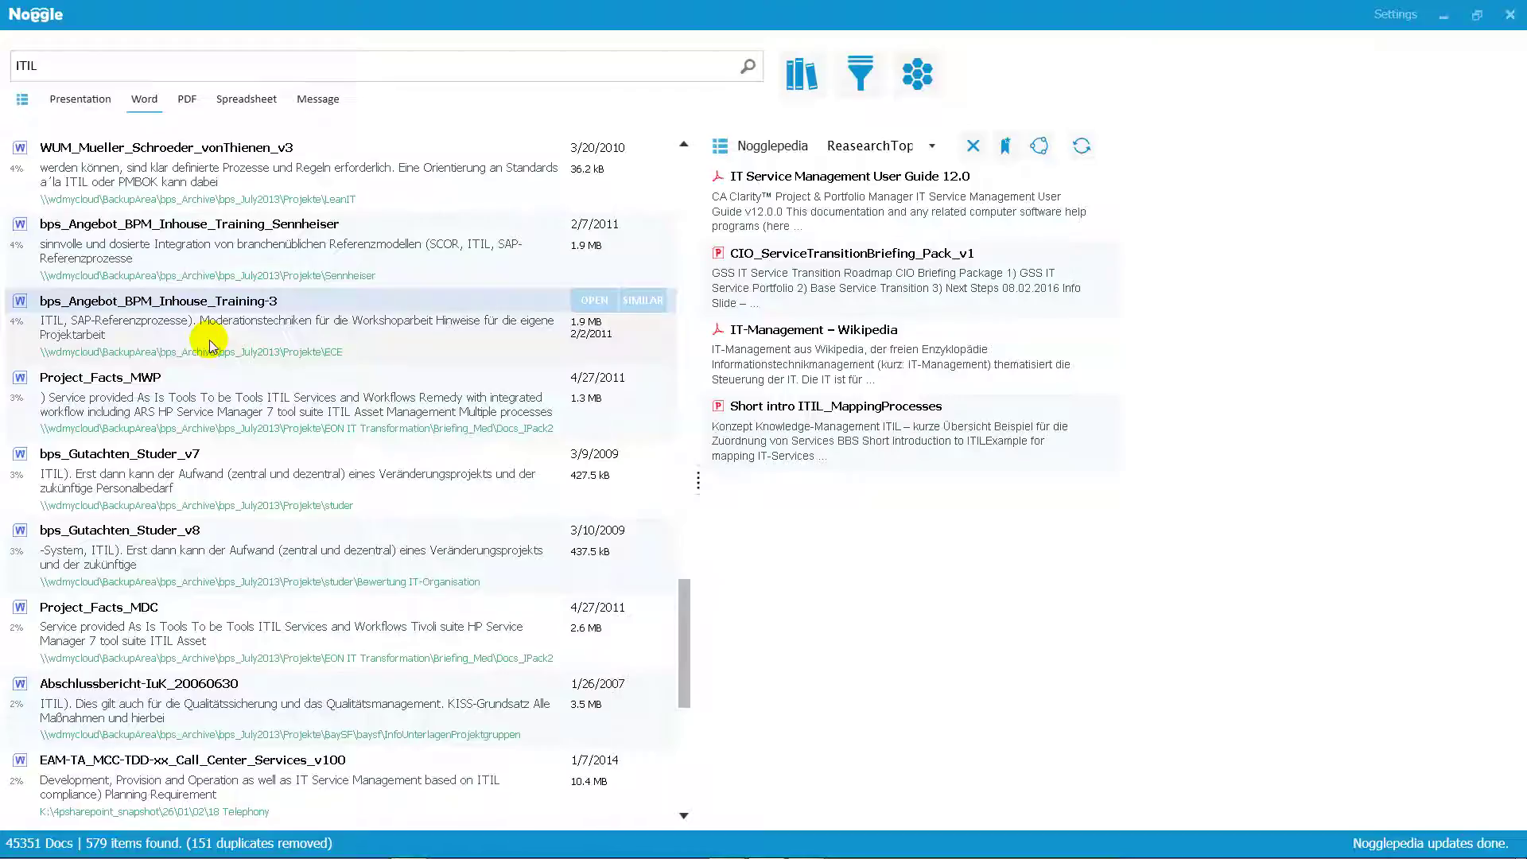
scroll(212, 345, down, 5)
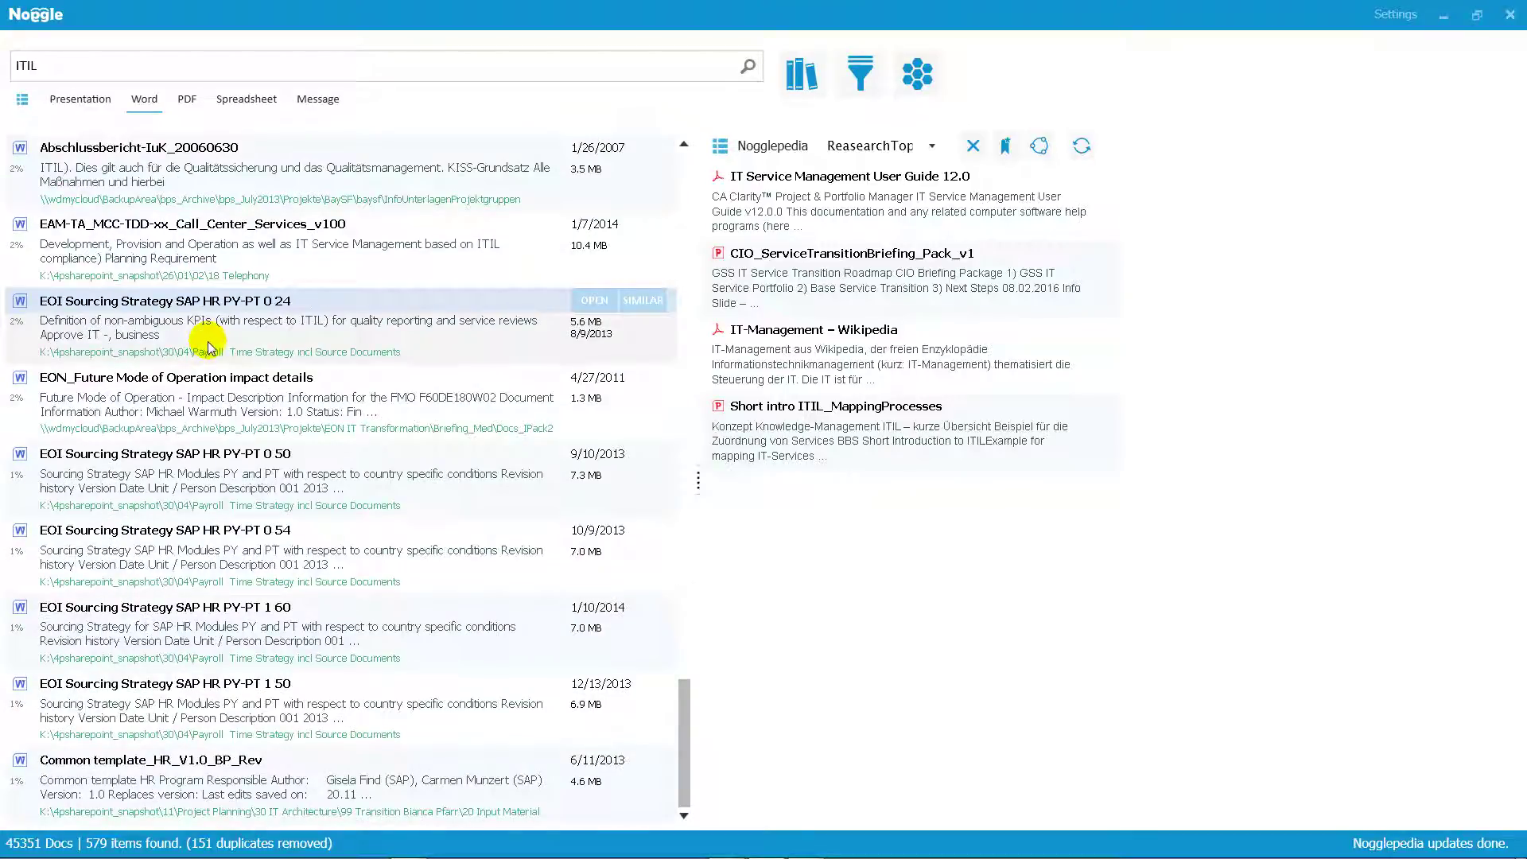
drag(215, 151, 829, 512)
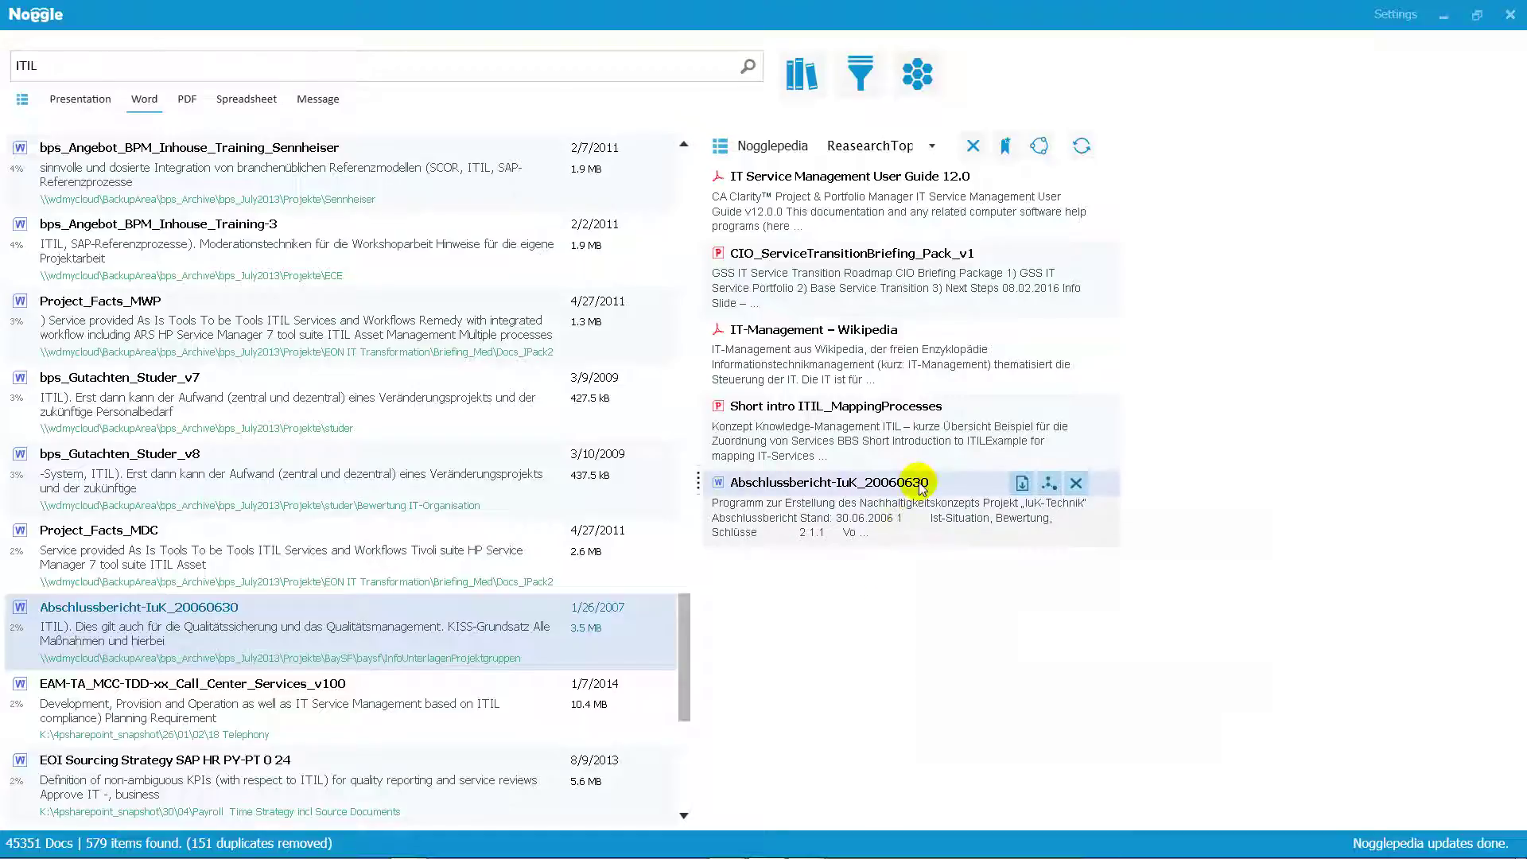
mouse_move(923, 489)
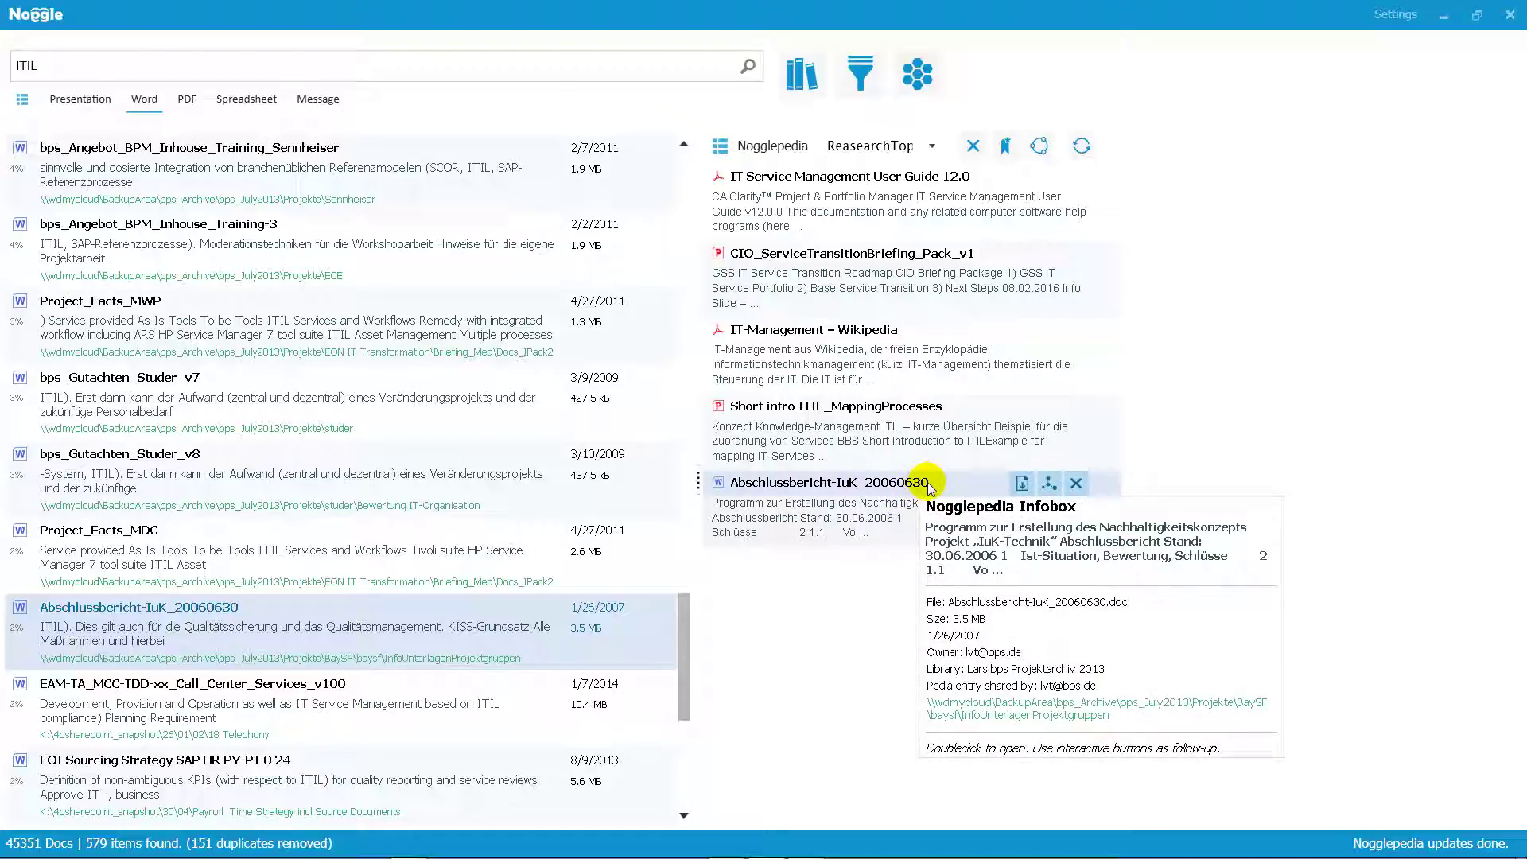